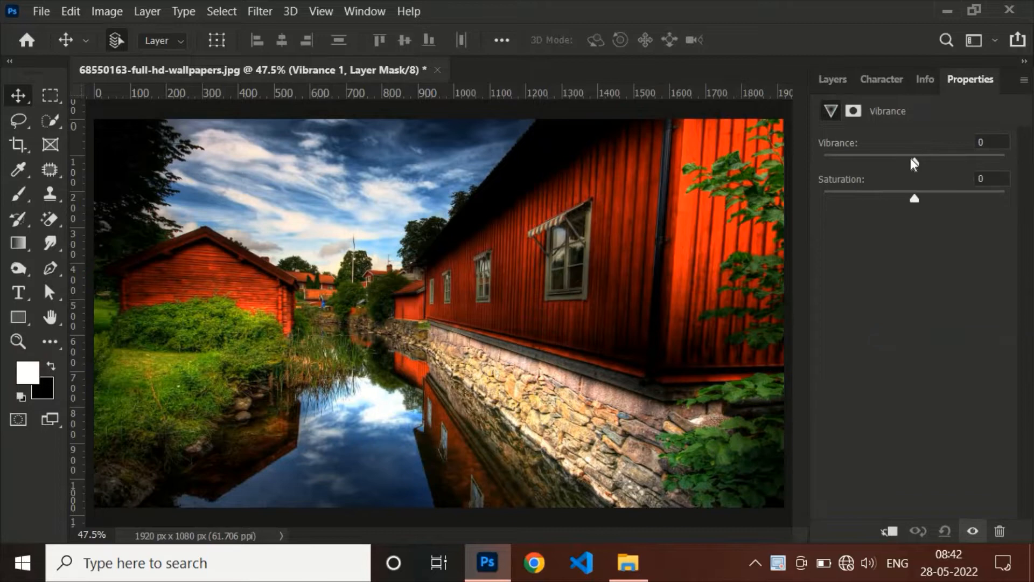
# Set the Vibrance adjustment's Saturation to -100 and try out different Vibrance amounts.
pyautogui.moveTo(913, 199); pyautogui.dragTo(758, 205)
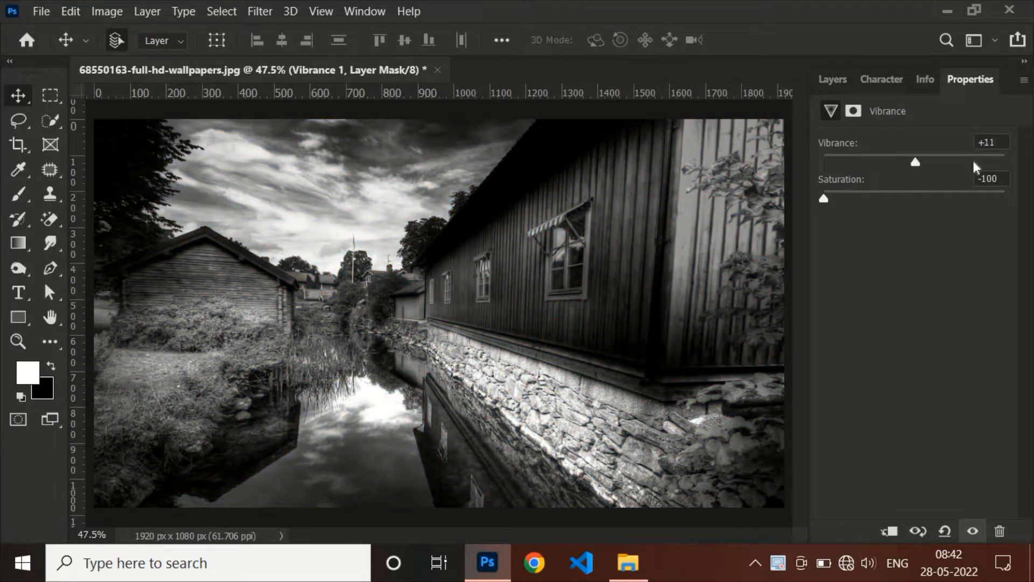
pyautogui.moveTo(973, 162); pyautogui.dragTo(998, 162)
pyautogui.moveTo(893, 171); pyautogui.dragTo(1033, 136)
pyautogui.moveTo(876, 156); pyautogui.dragTo(902, 145)
# Prepare to paint on the Vibrance layer mask with the Brush tool and black as the foreground colour.
pyautogui.click(843, 83)
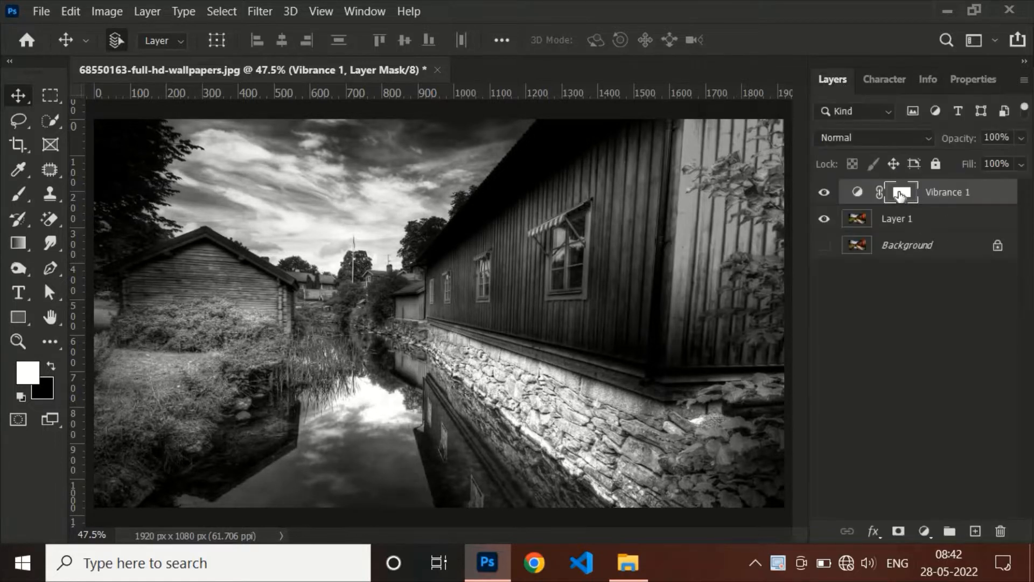
pyautogui.press('x')
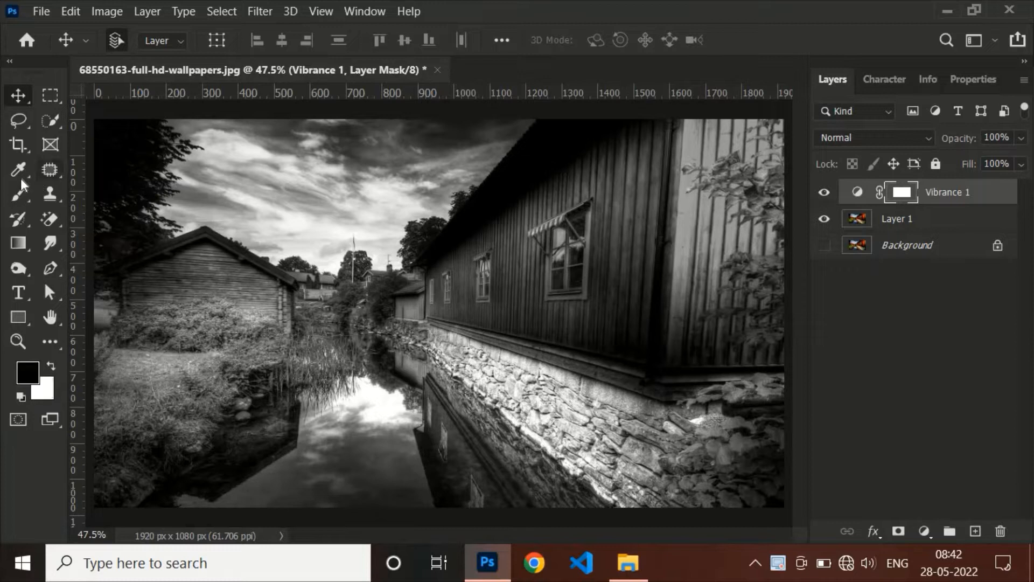
pyautogui.moveTo(20, 192); pyautogui.dragTo(114, 192)
pyautogui.click(115, 193)
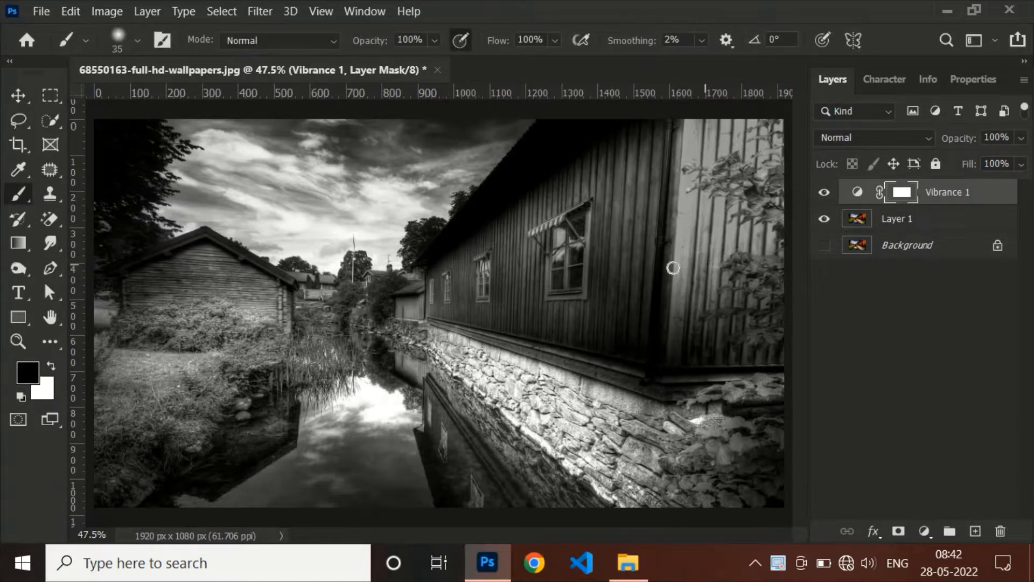
# Paint the mask black over the large house wall with an enlarged brush to bring back its colour.
pyautogui.press(']')
pyautogui.press(']')
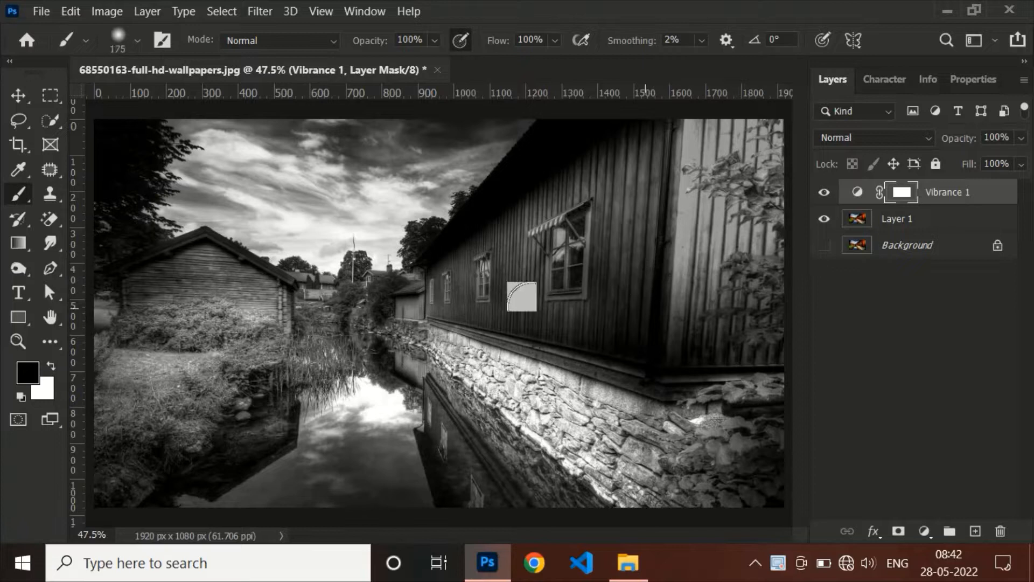
pyautogui.press(']')
pyautogui.press(']')
pyautogui.press(']')
pyautogui.press(']')
pyautogui.press(']')
pyautogui.press(']')
pyautogui.moveTo(509, 288)
pyautogui.mouseDown()
pyautogui.moveTo(647, 252)
pyautogui.moveTo(684, 210)
pyautogui.moveTo(581, 170)
pyautogui.moveTo(443, 262)
pyautogui.moveTo(642, 151)
pyautogui.moveTo(651, 144)
pyautogui.moveTo(642, 125)
pyautogui.moveTo(497, 253)
pyautogui.moveTo(655, 168)
pyautogui.moveTo(680, 121)
pyautogui.moveTo(754, 120)
pyautogui.moveTo(748, 191)
pyautogui.moveTo(752, 149)
pyautogui.moveTo(691, 193)
pyautogui.moveTo(727, 209)
pyautogui.moveTo(764, 287)
pyautogui.moveTo(775, 198)
pyautogui.moveTo(755, 161)
pyautogui.moveTo(721, 299)
pyautogui.moveTo(657, 296)
pyautogui.moveTo(698, 246)
pyautogui.moveTo(650, 297)
pyautogui.moveTo(475, 296)
pyautogui.mouseUp()
# Reduce the brush size to 60 and paint black along the wall's lower edge up to the corner foliage.
pyautogui.press('[')
pyautogui.press('[')
pyautogui.press('[')
pyautogui.press('[')
pyautogui.press('[')
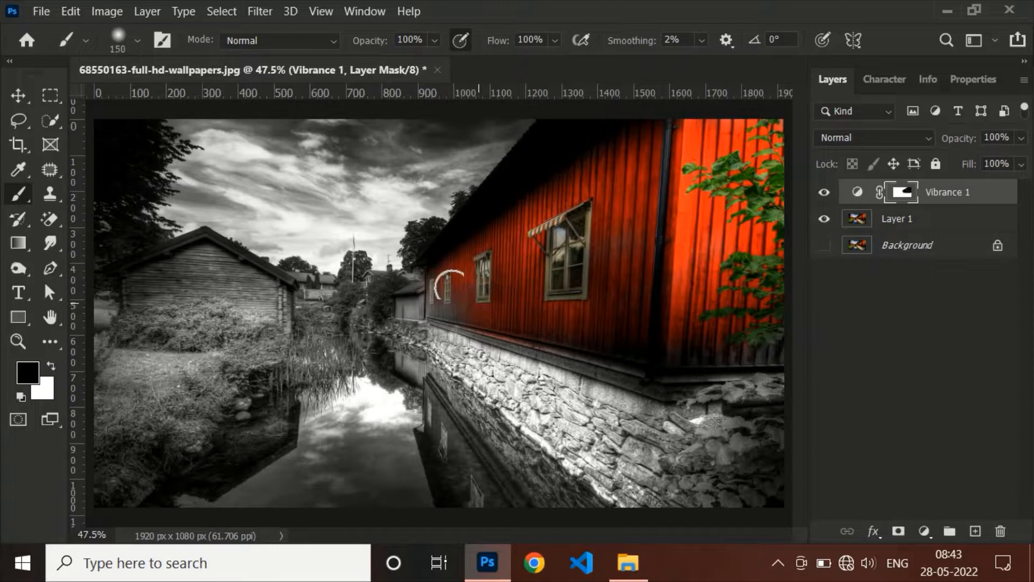
pyautogui.press('[')
pyautogui.moveTo(574, 340)
pyautogui.mouseDown()
pyautogui.moveTo(523, 335)
pyautogui.moveTo(666, 369)
pyautogui.moveTo(655, 372)
pyautogui.moveTo(751, 360)
pyautogui.moveTo(692, 381)
pyautogui.moveTo(788, 351)
pyautogui.moveTo(744, 360)
pyautogui.moveTo(787, 349)
pyautogui.moveTo(768, 176)
pyautogui.mouseUp()
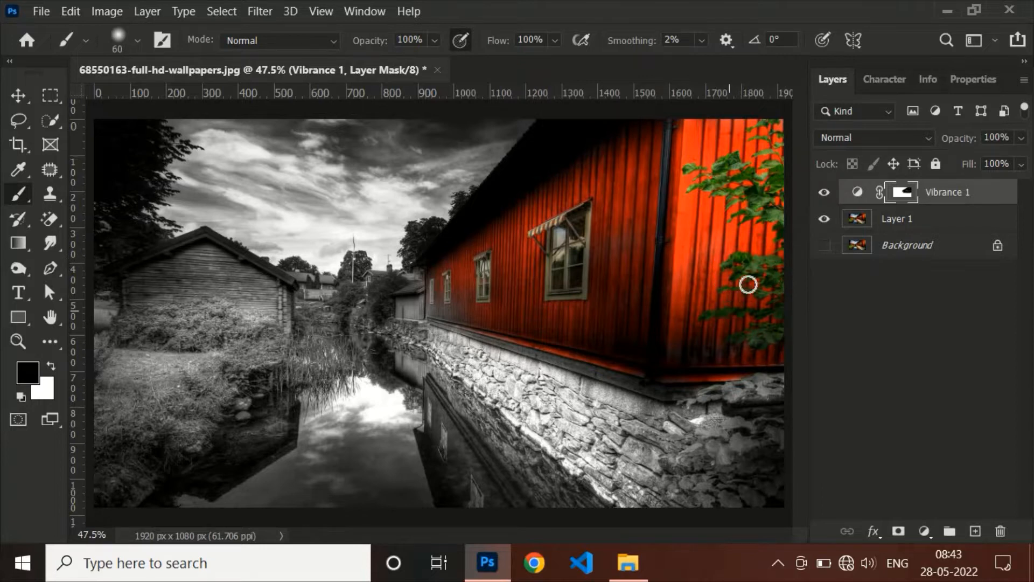
# Enlarge the brush to 150 and continue painting black over the house wall beside the foliage.
pyautogui.press(']')
pyautogui.press(']')
pyautogui.press(']')
pyautogui.press(']')
pyautogui.press(']')
pyautogui.press(']')
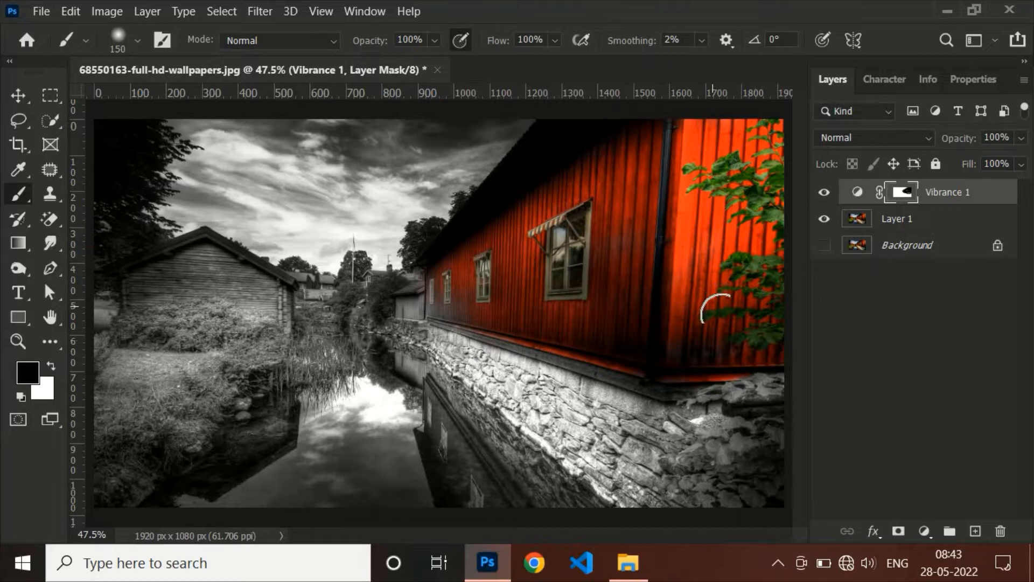
# Reveal the red base trim near the house corner with a size 10 black brush and mask the green leaf edge in white.
pyautogui.hotkey('ctrl', '+')
pyautogui.hotkey('ctrl', '+')
pyautogui.hotkey('ctrl', '+')
pyautogui.hotkey('ctrl', '+')
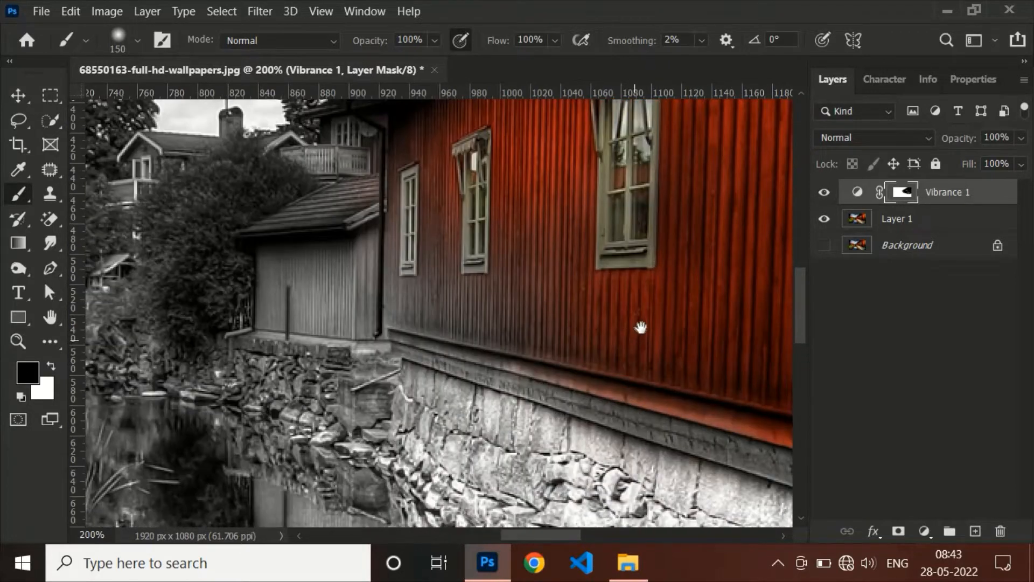
pyautogui.moveTo(640, 327); pyautogui.dragTo(217, 364)
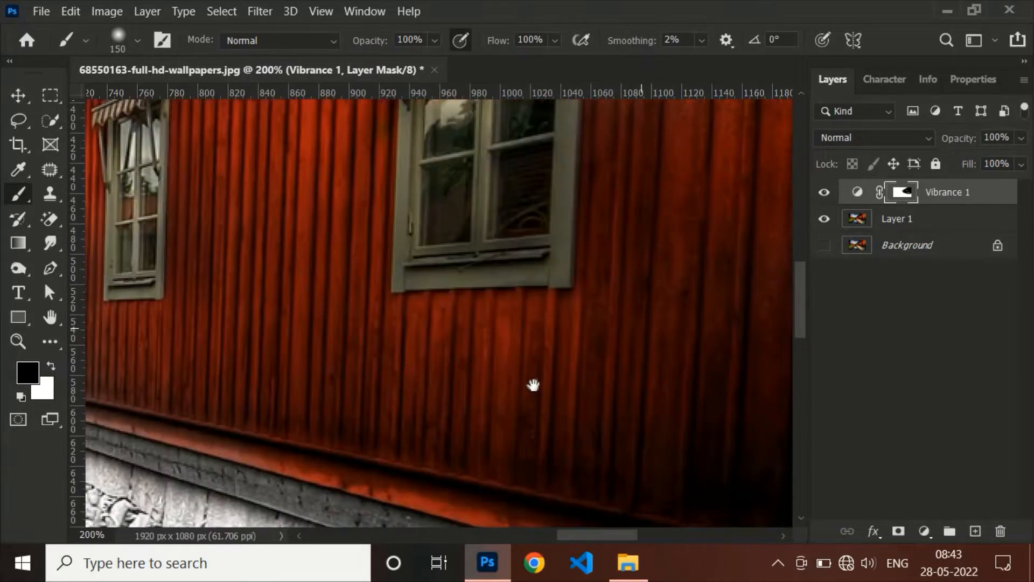
pyautogui.moveTo(765, 372); pyautogui.dragTo(216, 463)
pyautogui.moveTo(512, 459); pyautogui.dragTo(359, 160)
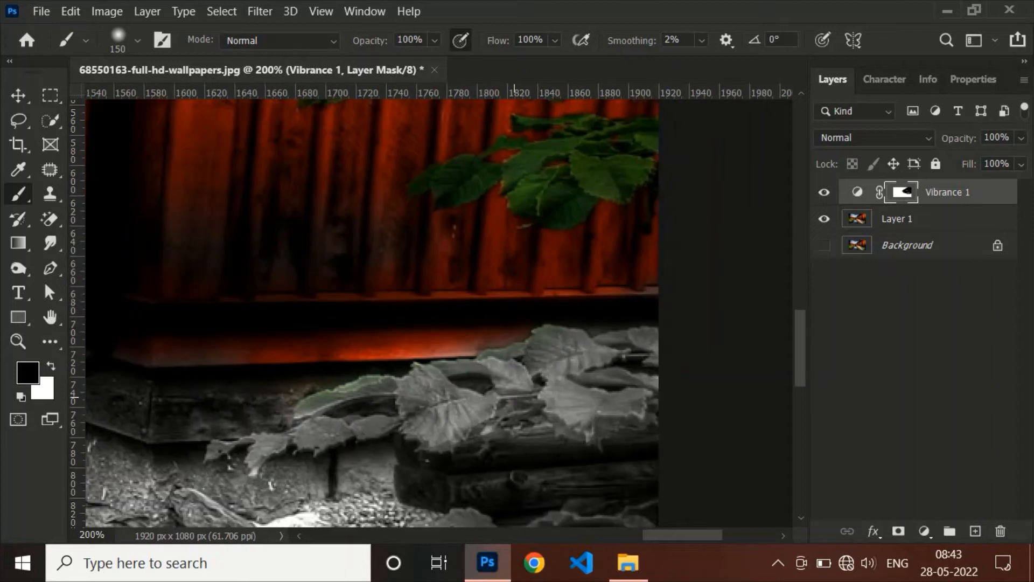
pyautogui.press('[')
pyautogui.press('[')
pyautogui.press('[')
pyautogui.press('[')
pyautogui.press('[')
pyautogui.press('[')
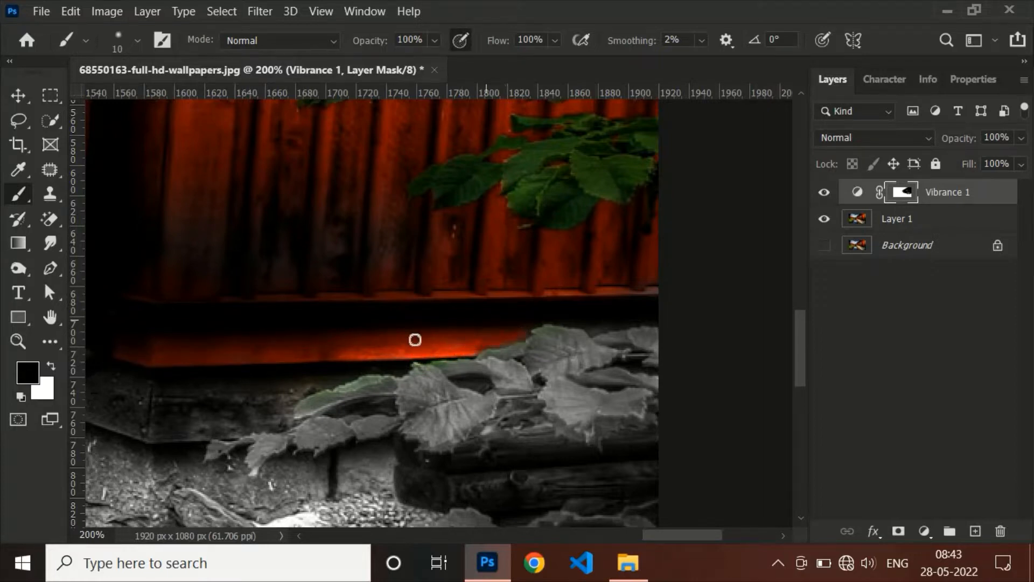
pyautogui.press('x')
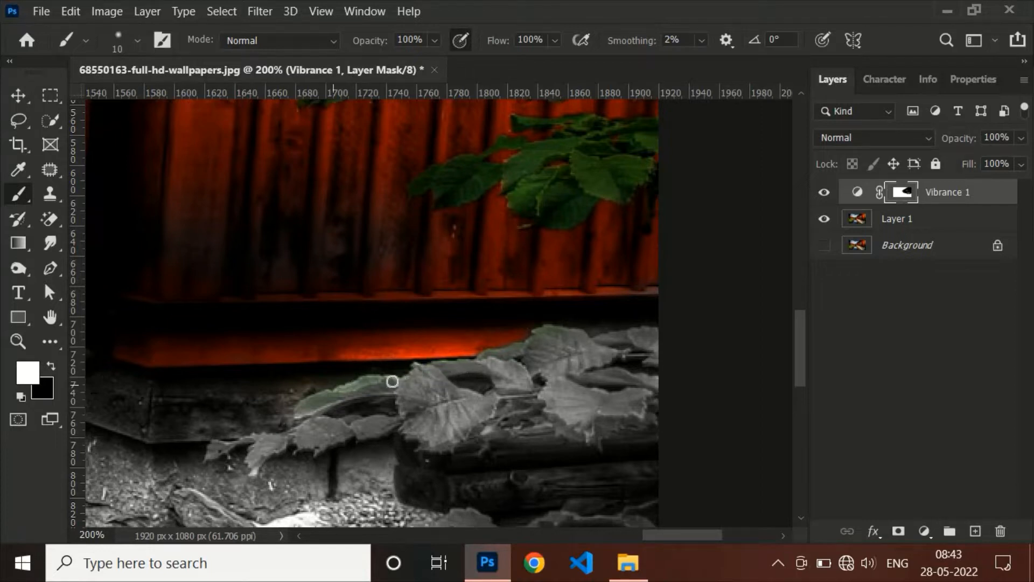
# Touch up the house wall from its base trim to the roofline with a size 25 black brush.
pyautogui.press('x')
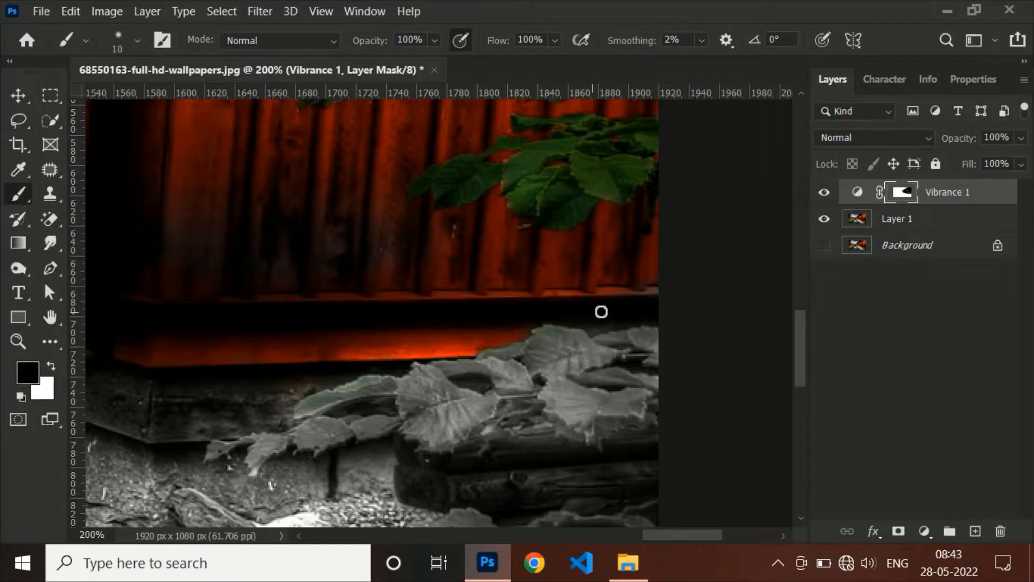
pyautogui.press(']')
pyautogui.press(']')
pyautogui.press(']')
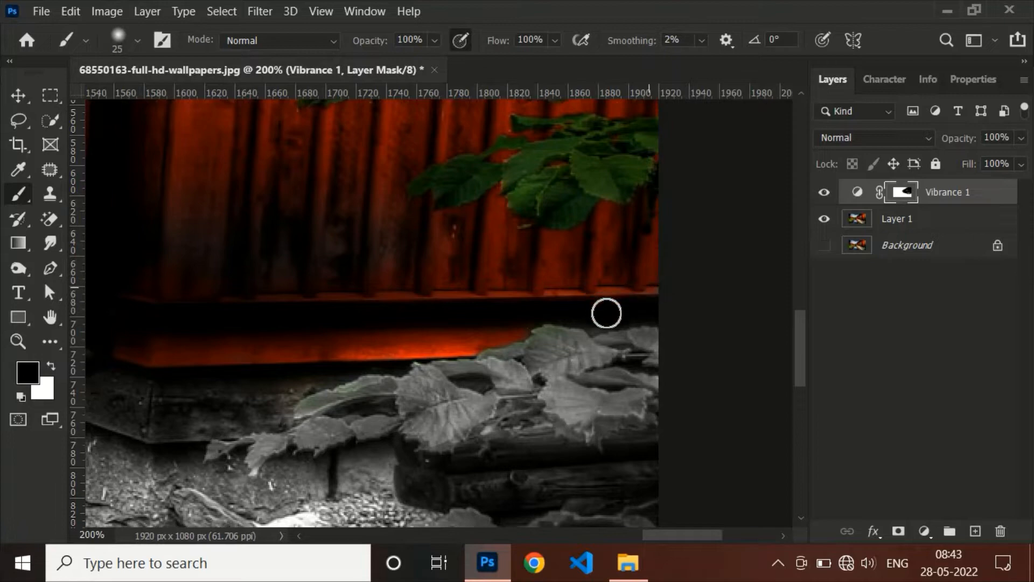
pyautogui.moveTo(500, 291); pyautogui.dragTo(739, 346)
pyautogui.moveTo(597, 418); pyautogui.dragTo(808, 336)
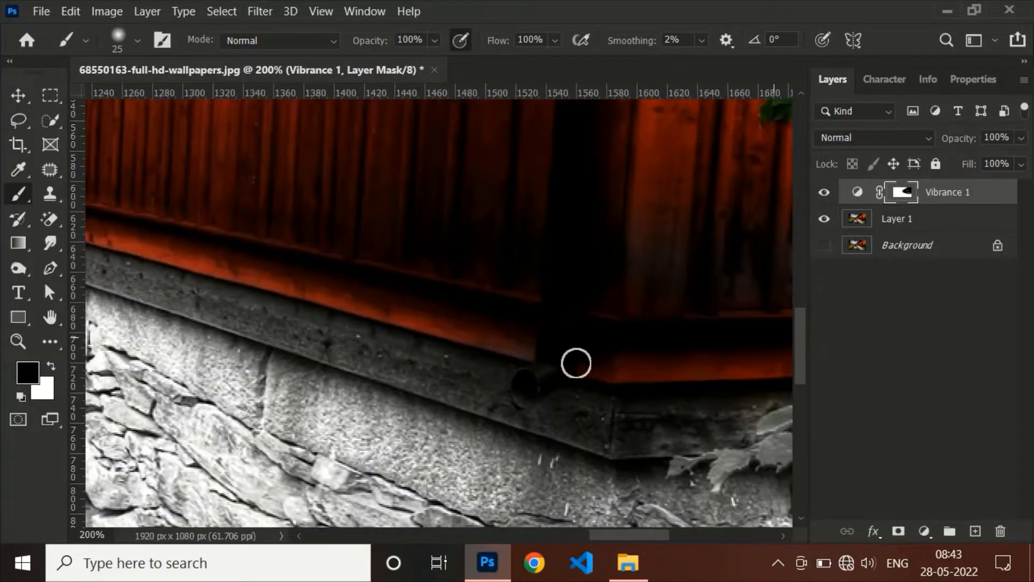
pyautogui.moveTo(609, 377)
pyautogui.mouseDown()
pyautogui.moveTo(857, 413)
pyautogui.moveTo(973, 476)
pyautogui.mouseUp()
pyautogui.moveTo(330, 330); pyautogui.dragTo(665, 422)
pyautogui.moveTo(534, 329)
pyautogui.mouseDown()
pyautogui.moveTo(487, 317)
pyautogui.moveTo(632, 355)
pyautogui.moveTo(381, 316)
pyautogui.moveTo(503, 329)
pyautogui.moveTo(340, 286)
pyautogui.moveTo(444, 311)
pyautogui.moveTo(338, 280)
pyautogui.moveTo(332, 220)
pyautogui.moveTo(329, 284)
pyautogui.moveTo(356, 178)
pyautogui.mouseUp()
pyautogui.moveTo(457, 125)
pyautogui.mouseDown()
pyautogui.moveTo(402, 411)
pyautogui.moveTo(395, 385)
pyautogui.mouseUp()
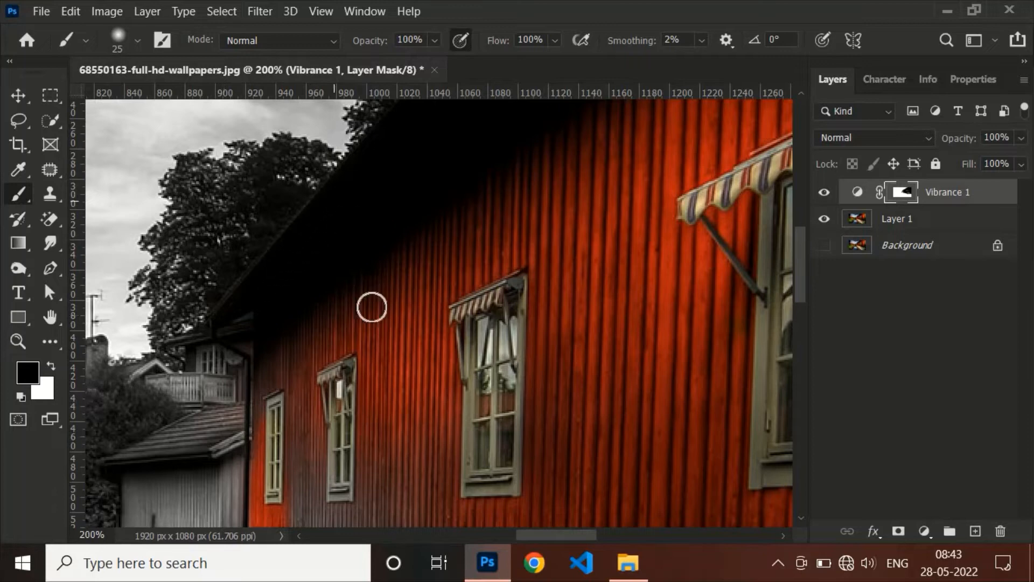
pyautogui.moveTo(535, 208); pyautogui.dragTo(399, 427)
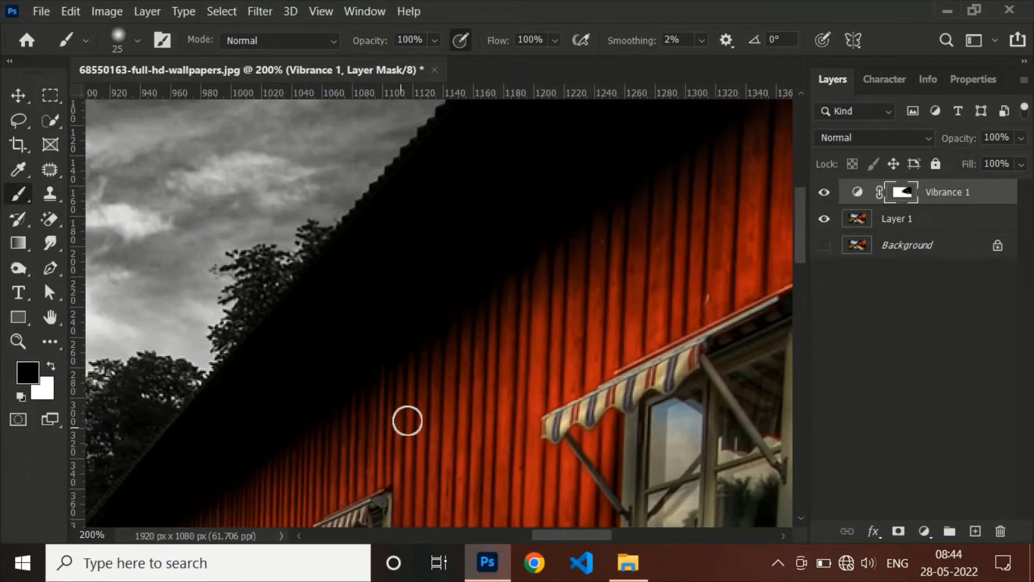
# Enlarge the brush to 125 and paint black over the remaining faded parts of the large red wall.
pyautogui.hotkey('ctrl', '0')
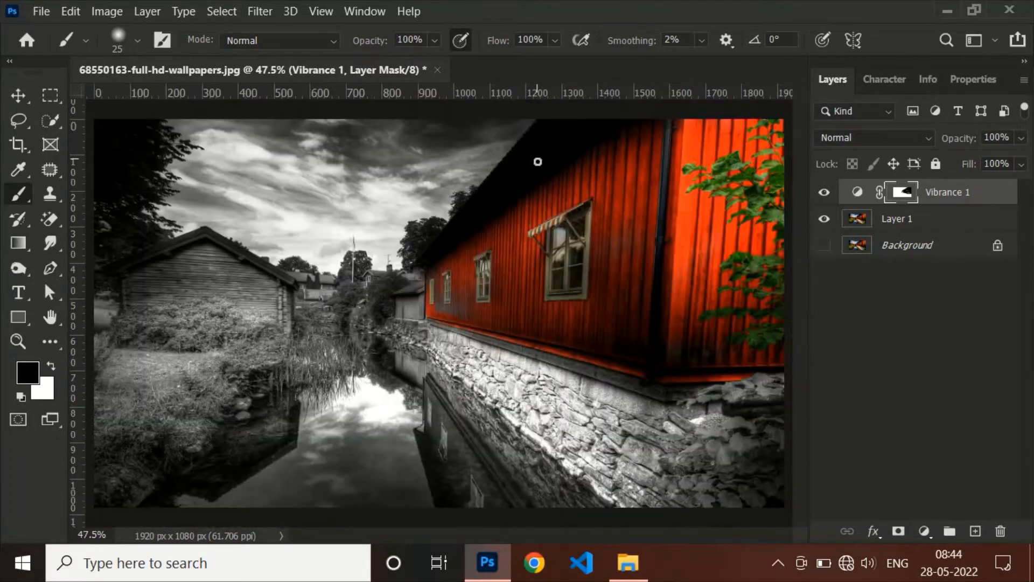
pyautogui.press(']')
pyautogui.press(']')
pyautogui.press(']')
pyautogui.press(']')
pyautogui.press(']')
pyautogui.press(']')
pyautogui.press(']')
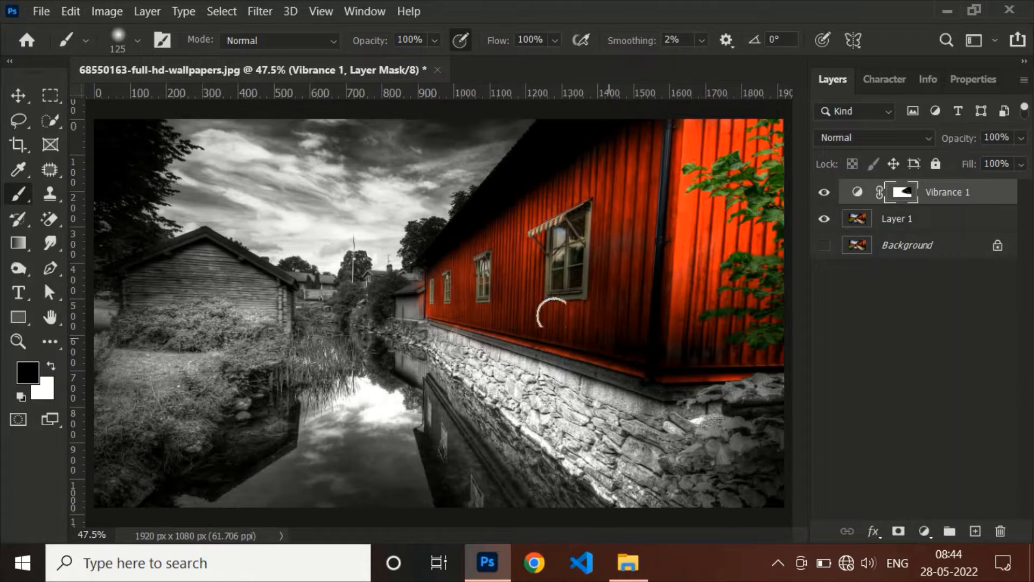
# Reveal the red roof of the small shed beside the house using a black brush reduced to size 9.
pyautogui.hotkey('ctrl', '+')
pyautogui.hotkey('ctrl', '+')
pyautogui.hotkey('ctrl', '+')
pyautogui.hotkey('ctrl', '+')
pyautogui.hotkey('ctrl', '+')
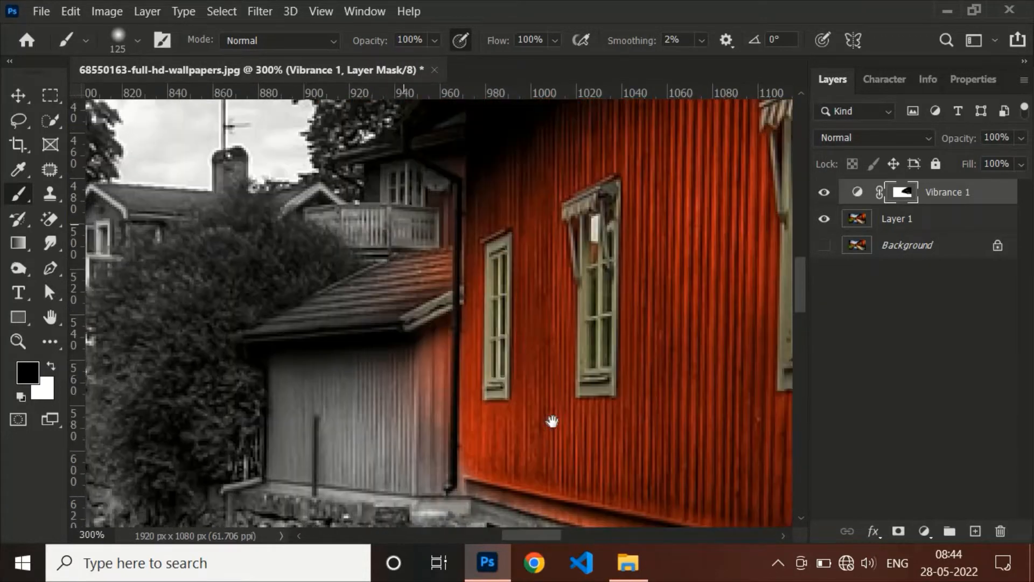
pyautogui.moveTo(404, 223); pyautogui.dragTo(552, 421)
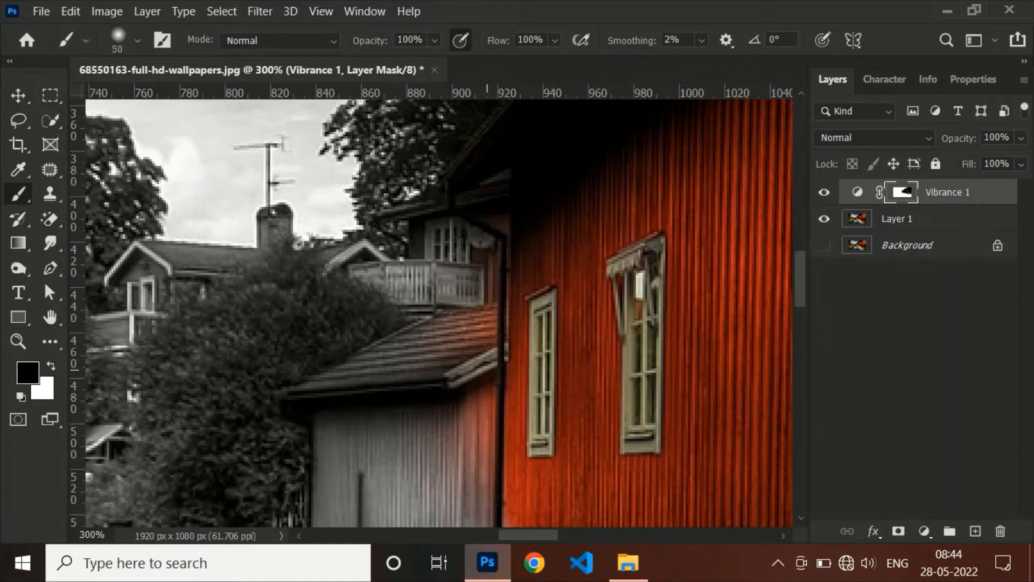
pyautogui.press('[')
pyautogui.press('[')
pyautogui.press('[')
pyautogui.press('[')
pyautogui.press('[')
pyautogui.moveTo(435, 334)
pyautogui.mouseDown()
pyautogui.moveTo(300, 391)
pyautogui.moveTo(440, 343)
pyautogui.moveTo(351, 373)
pyautogui.moveTo(410, 367)
pyautogui.moveTo(388, 377)
pyautogui.moveTo(397, 376)
pyautogui.moveTo(344, 385)
pyautogui.moveTo(459, 367)
pyautogui.moveTo(454, 327)
pyautogui.moveTo(435, 363)
pyautogui.moveTo(440, 323)
pyautogui.moveTo(494, 311)
pyautogui.moveTo(469, 344)
pyautogui.moveTo(475, 317)
pyautogui.moveTo(447, 399)
pyautogui.moveTo(486, 350)
pyautogui.mouseUp()
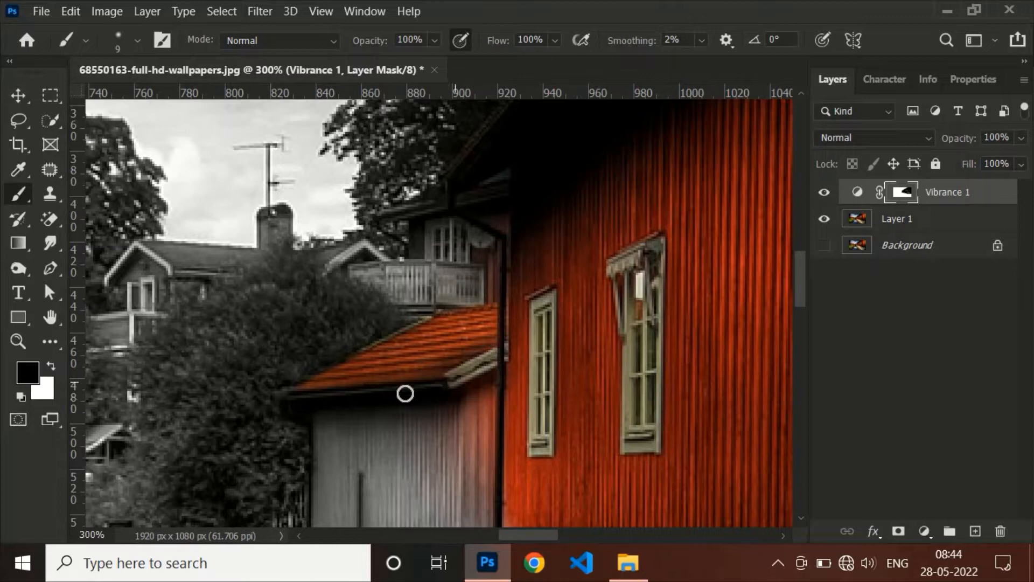
# Paint the mask black over the shed's wall, enlarging the brush to 25 to fill the remaining grey area.
pyautogui.moveTo(412, 429); pyautogui.dragTo(442, 296)
pyautogui.moveTo(369, 264)
pyautogui.mouseDown()
pyautogui.moveTo(358, 334)
pyautogui.moveTo(358, 267)
pyautogui.mouseUp()
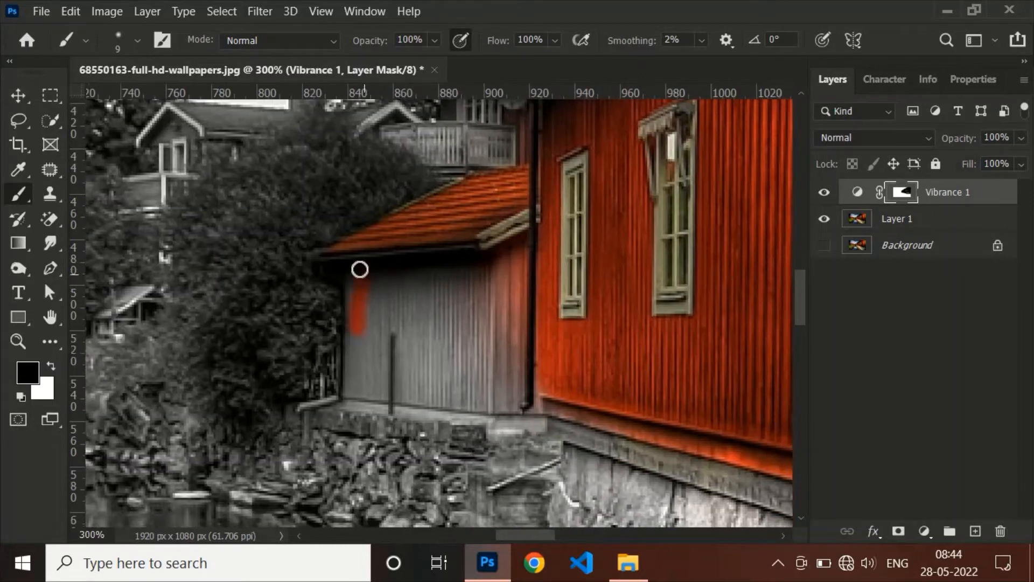
pyautogui.moveTo(361, 362)
pyautogui.mouseDown()
pyautogui.moveTo(346, 346)
pyautogui.moveTo(351, 397)
pyautogui.moveTo(389, 390)
pyautogui.mouseUp()
pyautogui.moveTo(483, 398)
pyautogui.mouseDown()
pyautogui.moveTo(436, 396)
pyautogui.moveTo(537, 403)
pyautogui.moveTo(492, 370)
pyautogui.moveTo(505, 387)
pyautogui.moveTo(527, 280)
pyautogui.moveTo(536, 368)
pyautogui.moveTo(538, 240)
pyautogui.moveTo(491, 388)
pyautogui.moveTo(481, 364)
pyautogui.moveTo(518, 315)
pyautogui.moveTo(517, 254)
pyautogui.moveTo(492, 309)
pyautogui.moveTo(455, 302)
pyautogui.moveTo(459, 351)
pyautogui.moveTo(386, 374)
pyautogui.moveTo(482, 382)
pyautogui.moveTo(418, 355)
pyautogui.moveTo(421, 305)
pyautogui.moveTo(389, 366)
pyautogui.moveTo(390, 331)
pyautogui.moveTo(436, 285)
pyautogui.moveTo(477, 332)
pyautogui.moveTo(444, 361)
pyautogui.moveTo(520, 237)
pyautogui.mouseUp()
pyautogui.press(']')
pyautogui.press(']')
pyautogui.press(']')
pyautogui.press(']')
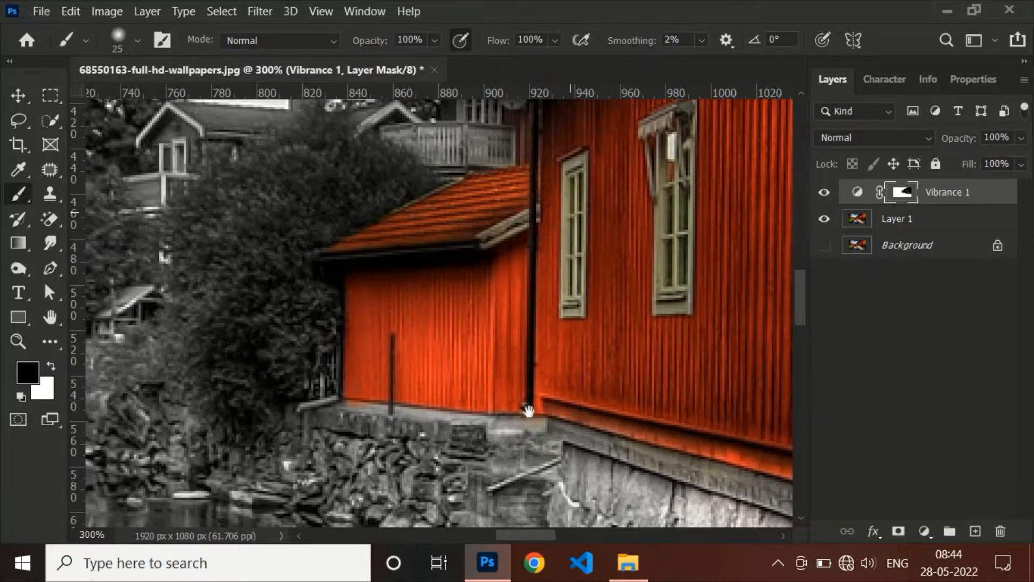
# Clean up the mask along the shed's base with white and a size 5 brush.
pyautogui.scroll(5, 529, 410)
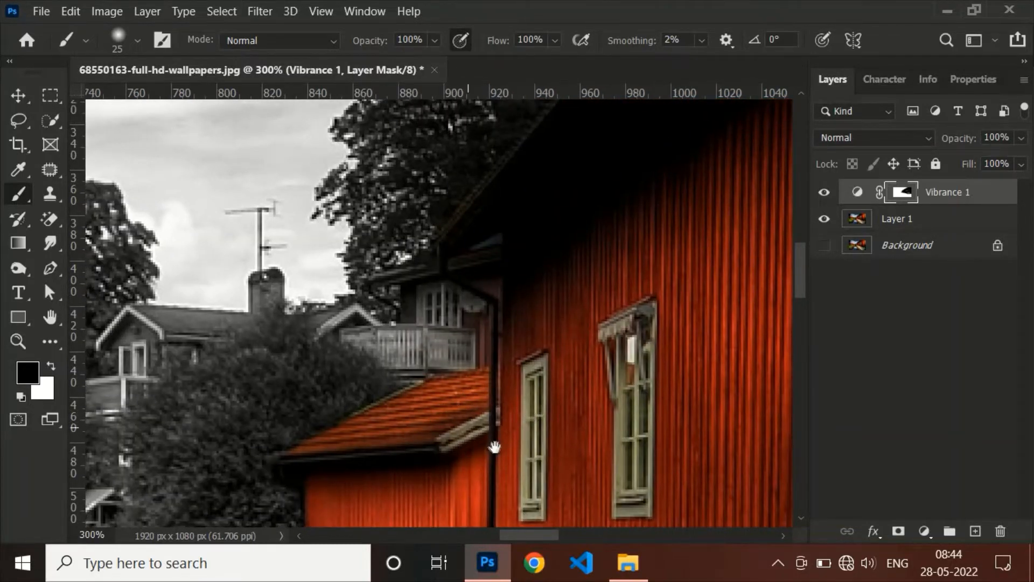
pyautogui.moveTo(494, 447); pyautogui.dragTo(568, 219)
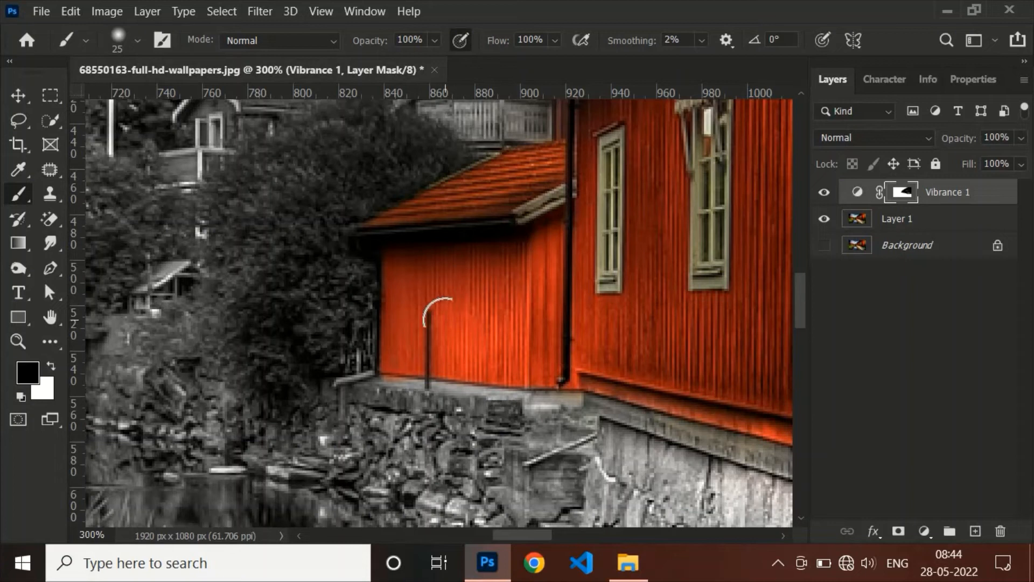
pyautogui.press('x')
pyautogui.press('[')
pyautogui.press('[')
pyautogui.press('[')
pyautogui.press('[')
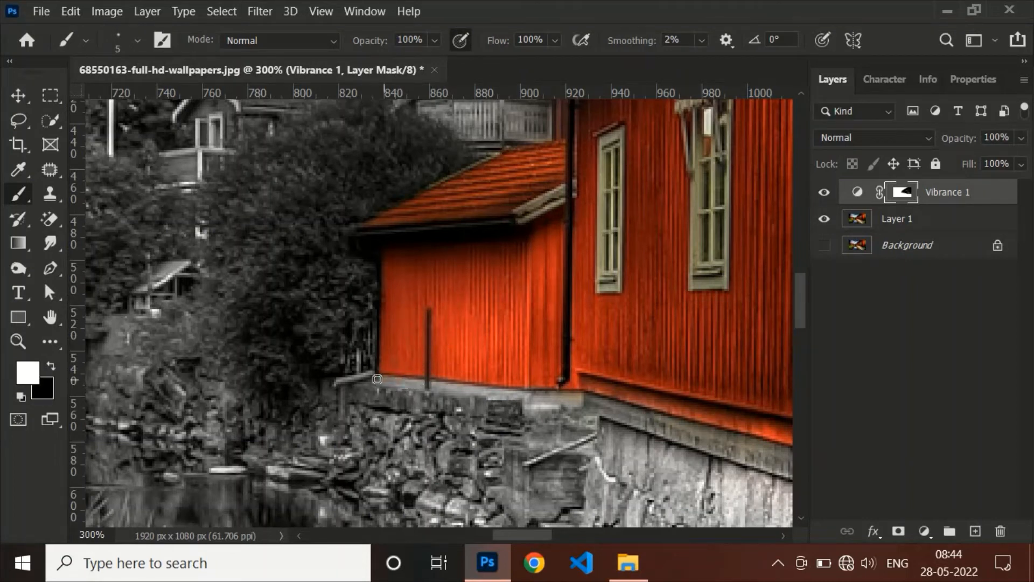
# Touch up the mask where the shed roof meets the large red wall, alternating white and black with brush sizes 5 and 8.
pyautogui.moveTo(454, 334); pyautogui.dragTo(169, 431)
pyautogui.moveTo(322, 449)
pyautogui.mouseDown()
pyautogui.moveTo(581, 492)
pyautogui.moveTo(600, 538)
pyautogui.mouseUp()
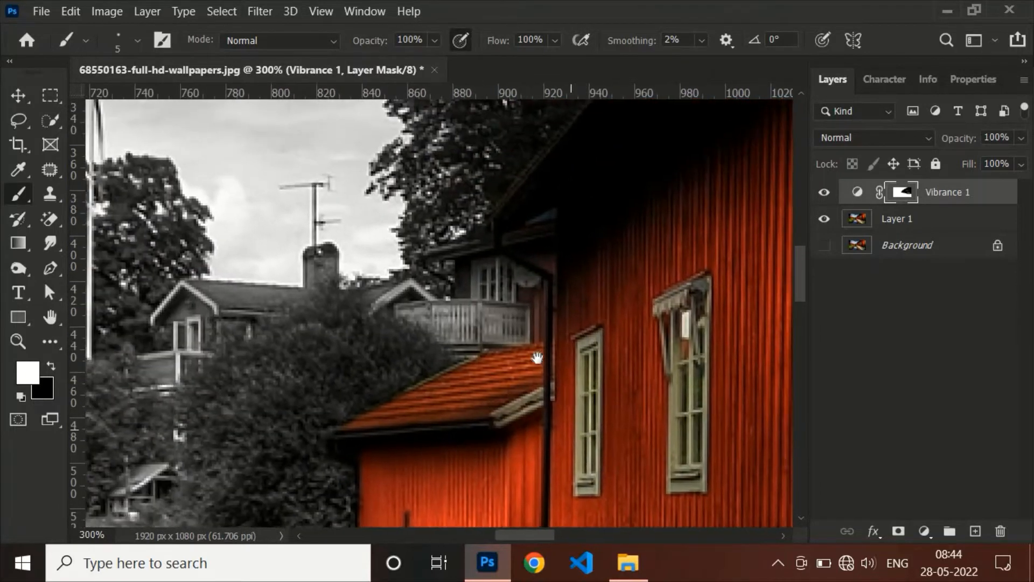
pyautogui.moveTo(538, 358); pyautogui.dragTo(523, 349)
pyautogui.press('x')
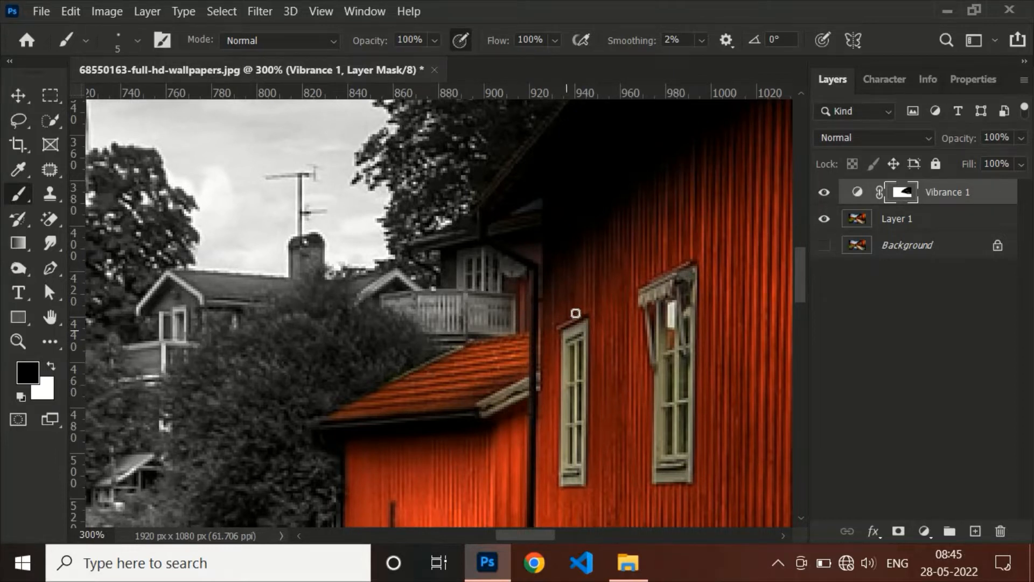
pyautogui.press('x')
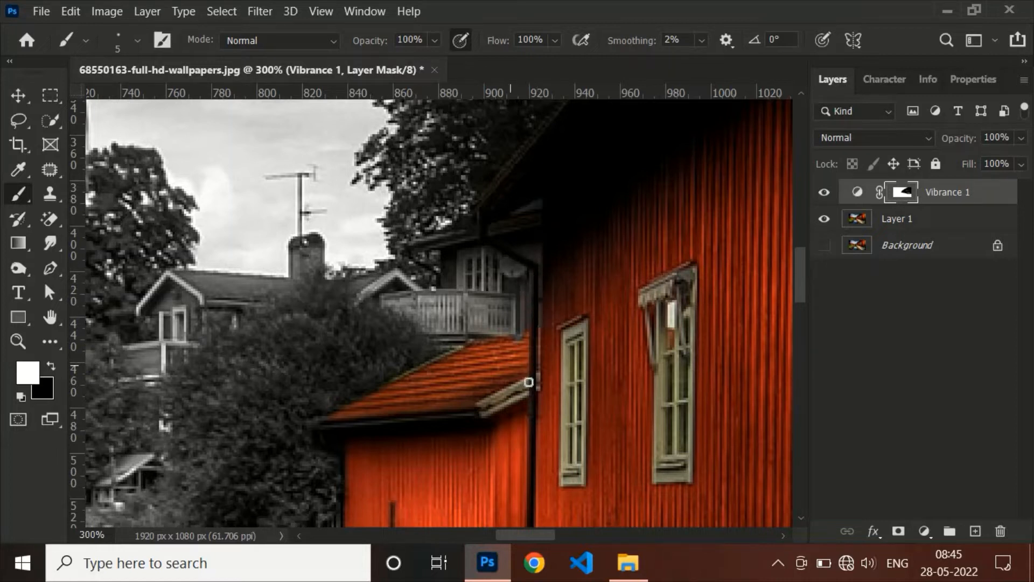
pyautogui.press('x')
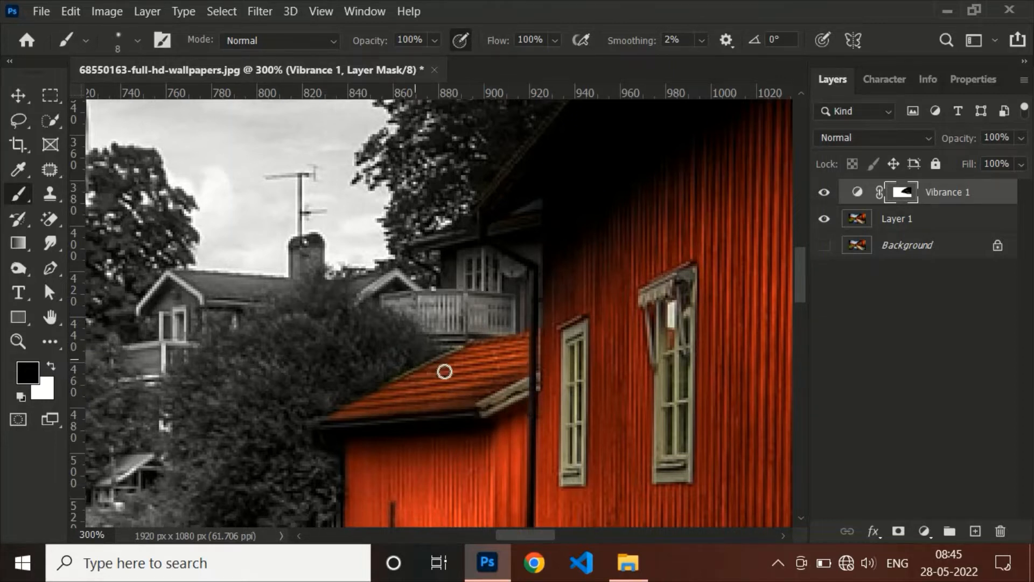
pyautogui.press('x')
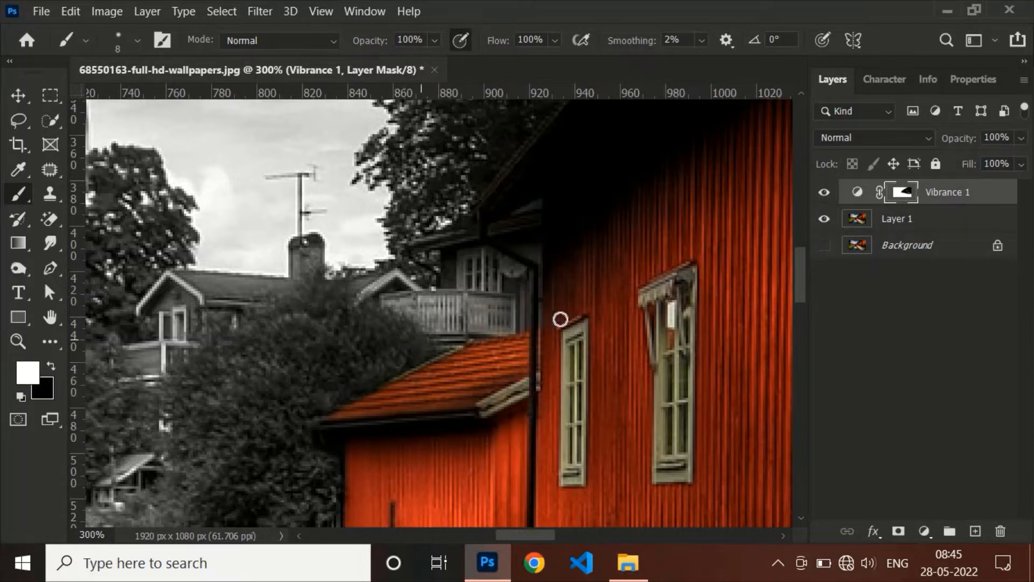
pyautogui.press('x')
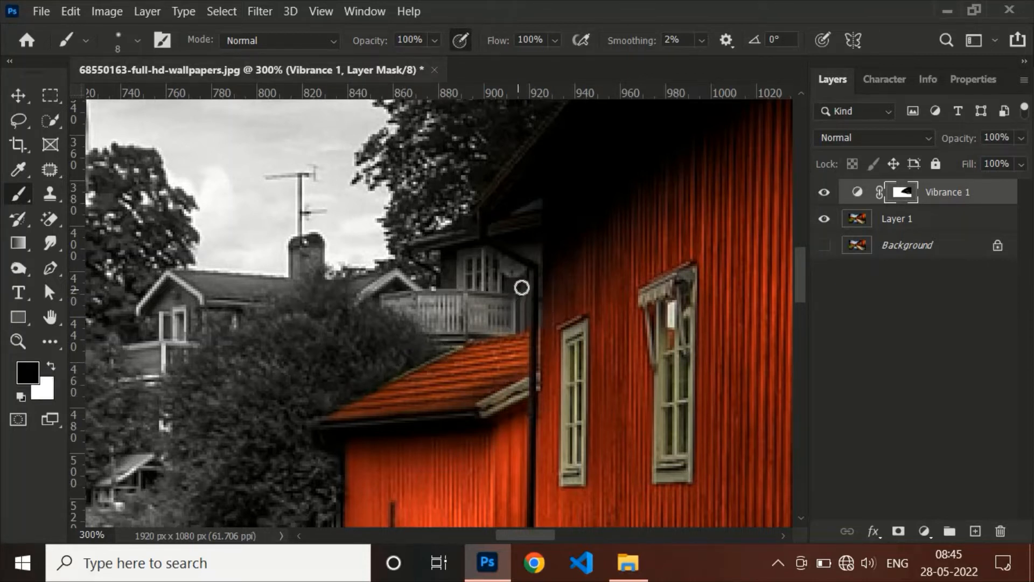
pyautogui.press('x')
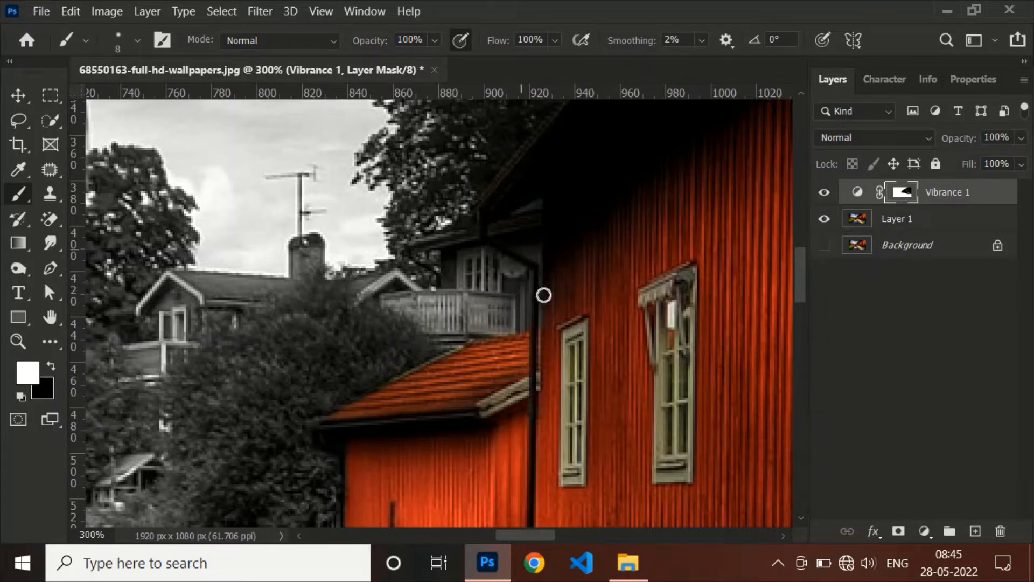
# Paint the first black strokes on the mask over the wooden cabin's plank wall with the size 8 brush.
pyautogui.hotkey('ctrl', '0')
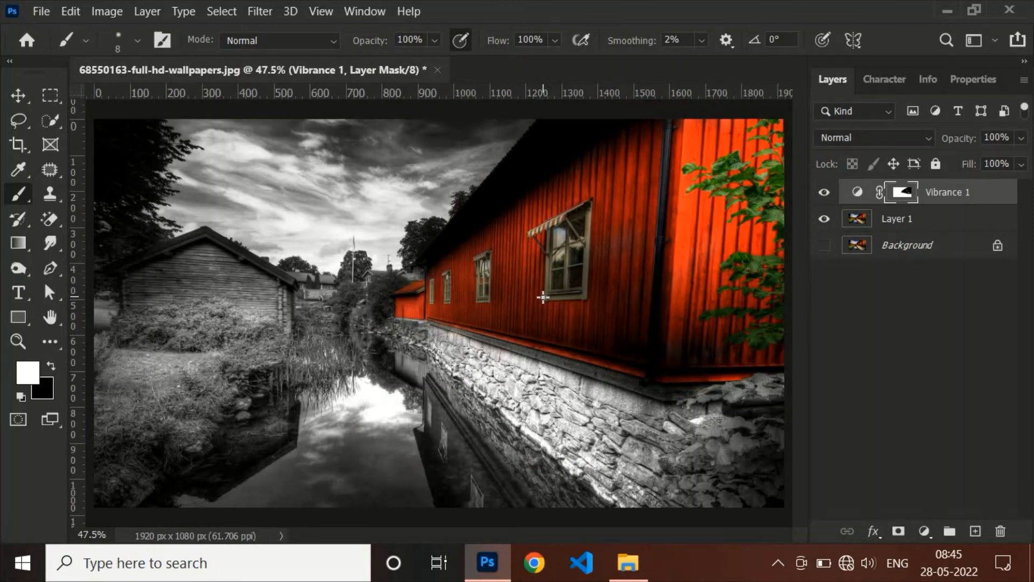
pyautogui.scroll(5, 540, 298)
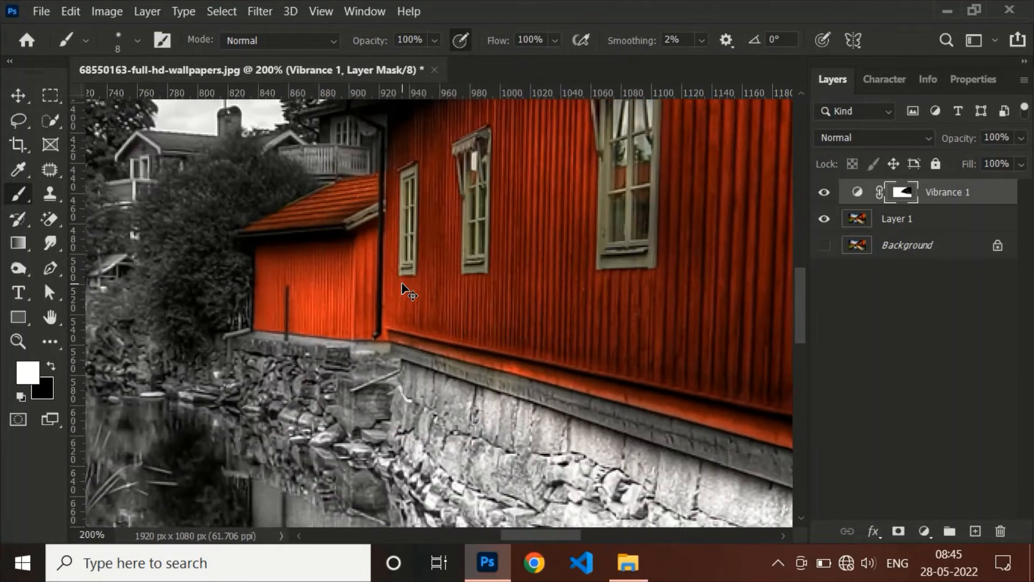
pyautogui.moveTo(408, 292); pyautogui.dragTo(192, 419)
pyautogui.scroll(2, 193, 419)
pyautogui.scroll(-3, 192, 419)
pyautogui.scroll(3, 727, 277)
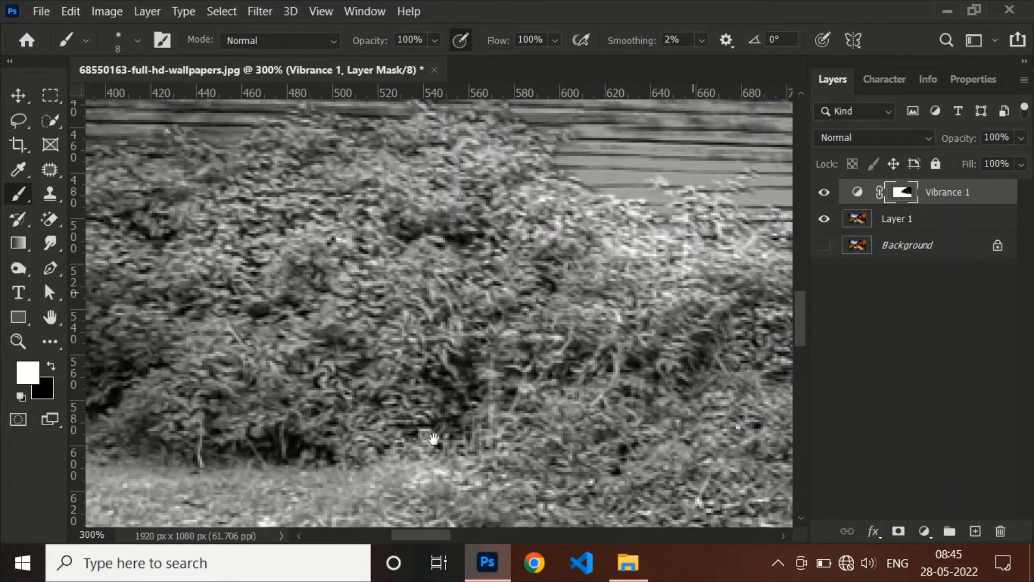
pyautogui.scroll(-2, 539, 276)
pyautogui.scroll(2, 519, 340)
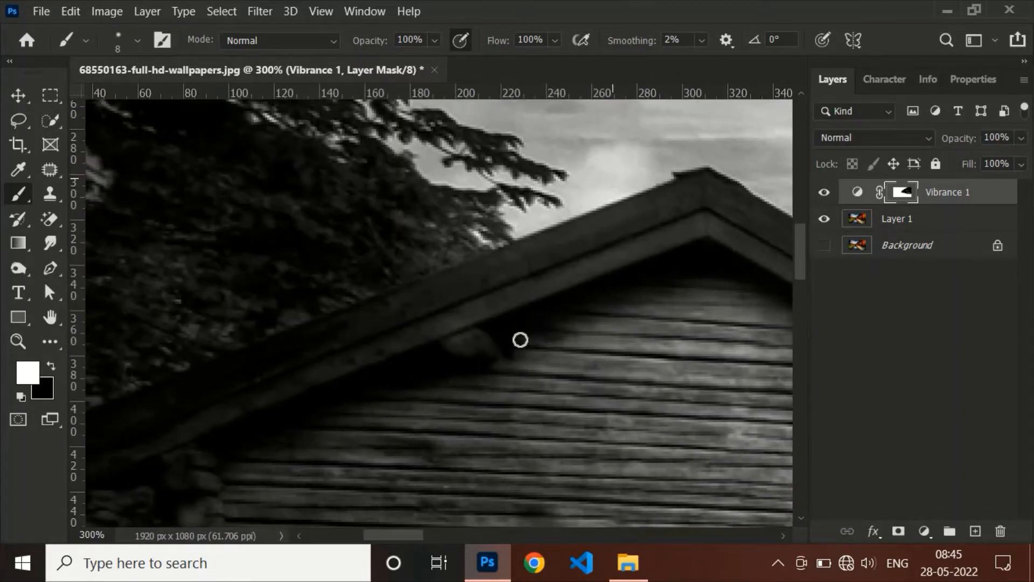
pyautogui.press('x')
pyautogui.moveTo(566, 339); pyautogui.dragTo(393, 470)
pyautogui.moveTo(599, 380); pyautogui.dragTo(465, 433)
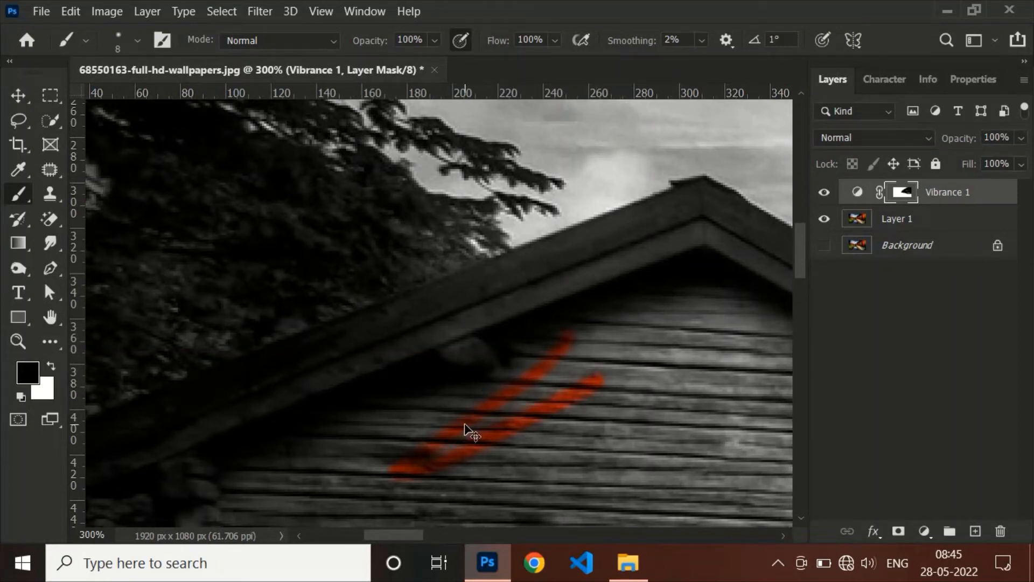
# Paint the mask black over the rest of the cabin's wall and roof with a brush enlarged to about 30.
pyautogui.scroll(-3, 474, 428)
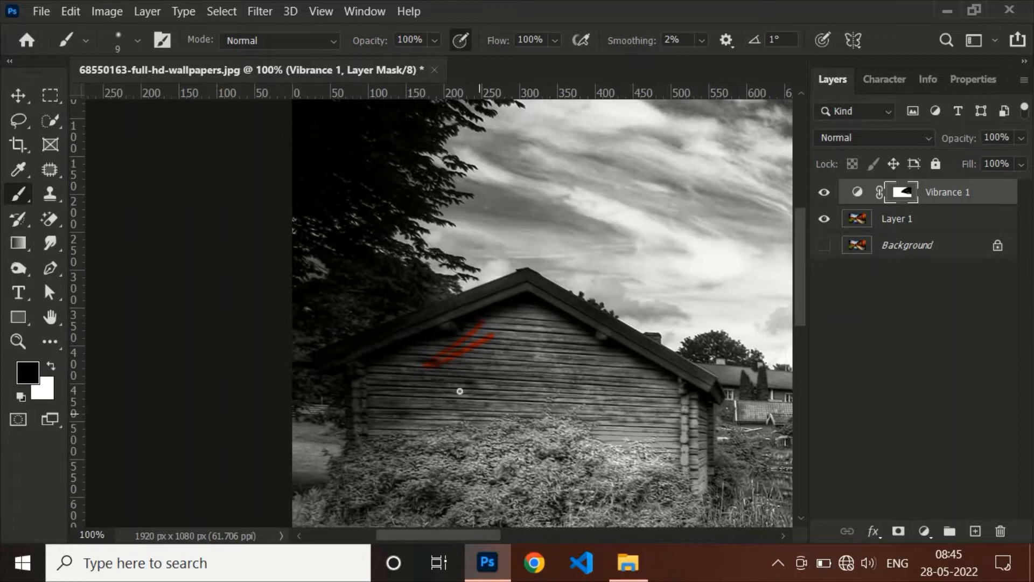
pyautogui.press(']')
pyautogui.press(']')
pyautogui.press(']')
pyautogui.moveTo(372, 381)
pyautogui.mouseDown()
pyautogui.moveTo(494, 352)
pyautogui.moveTo(512, 333)
pyautogui.moveTo(394, 370)
pyautogui.moveTo(379, 358)
pyautogui.moveTo(530, 288)
pyautogui.moveTo(460, 318)
pyautogui.moveTo(517, 289)
pyautogui.moveTo(689, 383)
pyautogui.mouseUp()
pyautogui.moveTo(683, 424)
pyautogui.mouseDown()
pyautogui.moveTo(697, 441)
pyautogui.moveTo(706, 393)
pyautogui.moveTo(685, 373)
pyautogui.moveTo(701, 466)
pyautogui.moveTo(651, 419)
pyautogui.moveTo(608, 416)
pyautogui.moveTo(613, 402)
pyautogui.moveTo(635, 399)
pyautogui.moveTo(646, 406)
pyautogui.moveTo(515, 370)
pyautogui.moveTo(556, 344)
pyautogui.moveTo(532, 325)
pyautogui.moveTo(510, 369)
pyautogui.moveTo(615, 394)
pyautogui.moveTo(601, 353)
pyautogui.moveTo(663, 394)
pyautogui.moveTo(652, 406)
pyautogui.moveTo(468, 409)
pyautogui.moveTo(486, 394)
pyautogui.moveTo(413, 417)
pyautogui.moveTo(439, 388)
pyautogui.moveTo(363, 400)
pyautogui.moveTo(355, 420)
pyautogui.moveTo(377, 405)
pyautogui.moveTo(366, 418)
pyautogui.moveTo(421, 410)
pyautogui.moveTo(401, 418)
pyautogui.moveTo(391, 420)
pyautogui.moveTo(518, 378)
pyautogui.moveTo(429, 418)
pyautogui.moveTo(519, 391)
pyautogui.moveTo(484, 410)
pyautogui.moveTo(594, 375)
pyautogui.moveTo(546, 404)
pyautogui.moveTo(600, 384)
pyautogui.moveTo(596, 408)
pyautogui.moveTo(626, 433)
pyautogui.moveTo(669, 431)
pyautogui.moveTo(703, 470)
pyautogui.moveTo(578, 420)
pyautogui.moveTo(500, 419)
pyautogui.moveTo(357, 445)
pyautogui.mouseUp()
pyautogui.press('[')
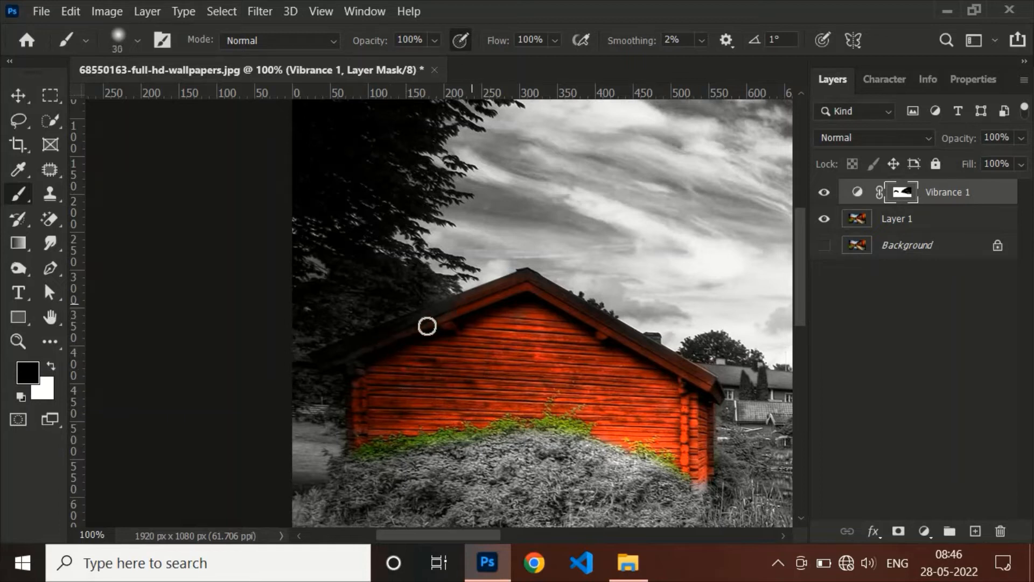
# Clean up the mask along the cabin's roof edge and near corner post with white and a size 9 brush.
pyautogui.press('[')
pyautogui.hotkey('ctrl', '+')
pyautogui.hotkey('ctrl', '+')
pyautogui.moveTo(394, 335); pyautogui.dragTo(473, 341)
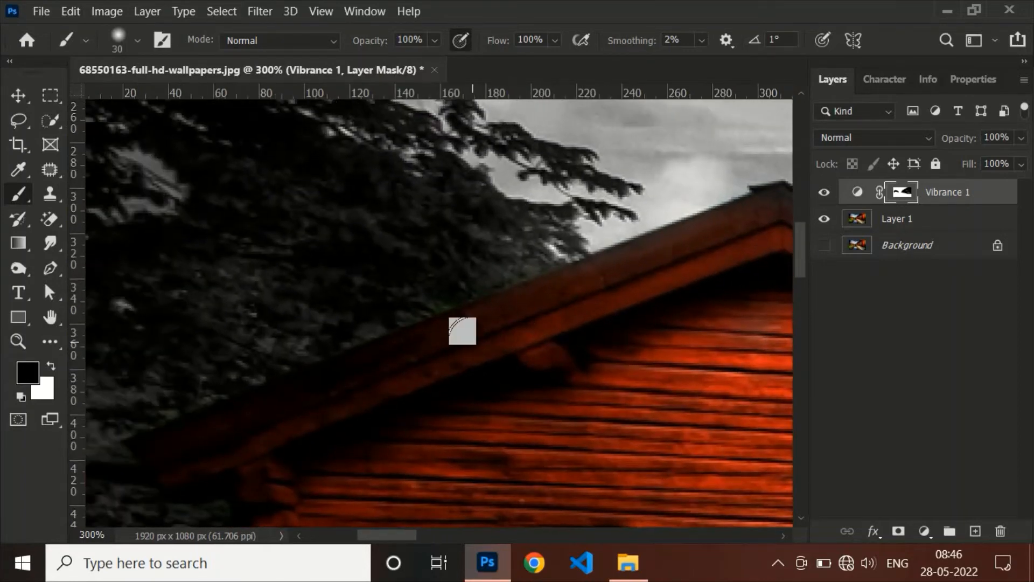
pyautogui.press('[')
pyautogui.press('[')
pyautogui.press('[')
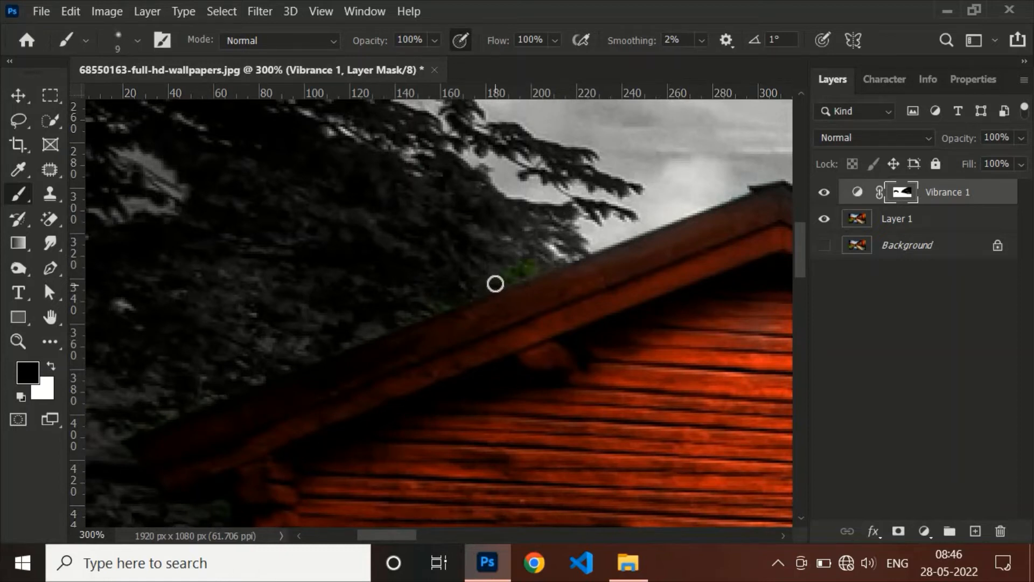
pyautogui.press('x')
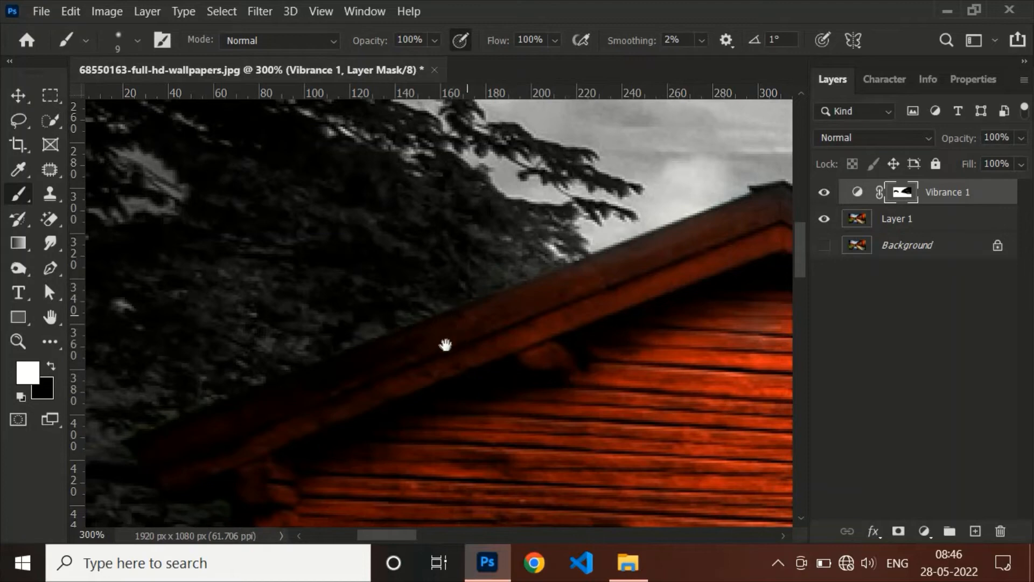
pyautogui.moveTo(445, 345); pyautogui.dragTo(477, 394)
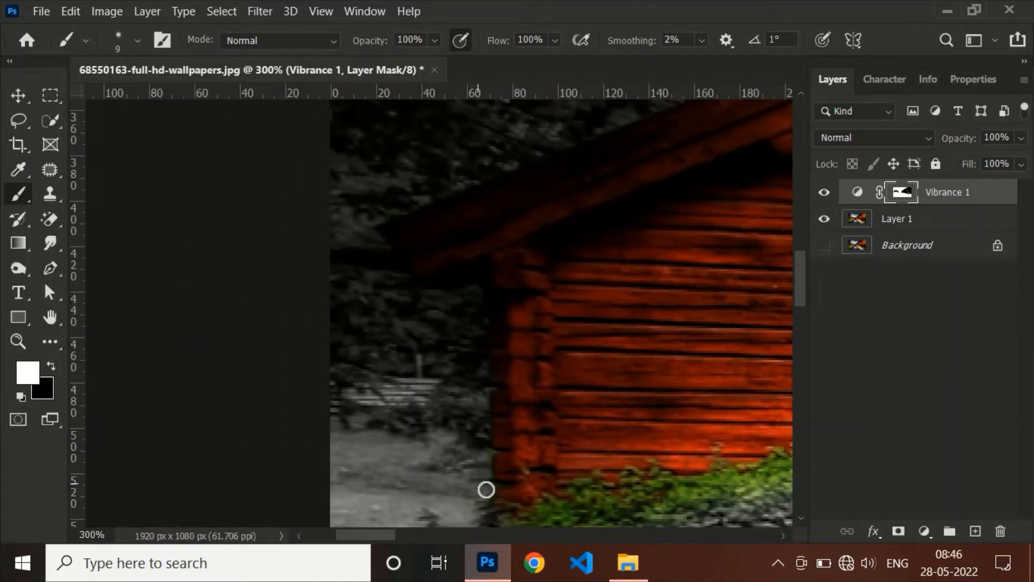
pyautogui.moveTo(487, 398); pyautogui.dragTo(312, 211)
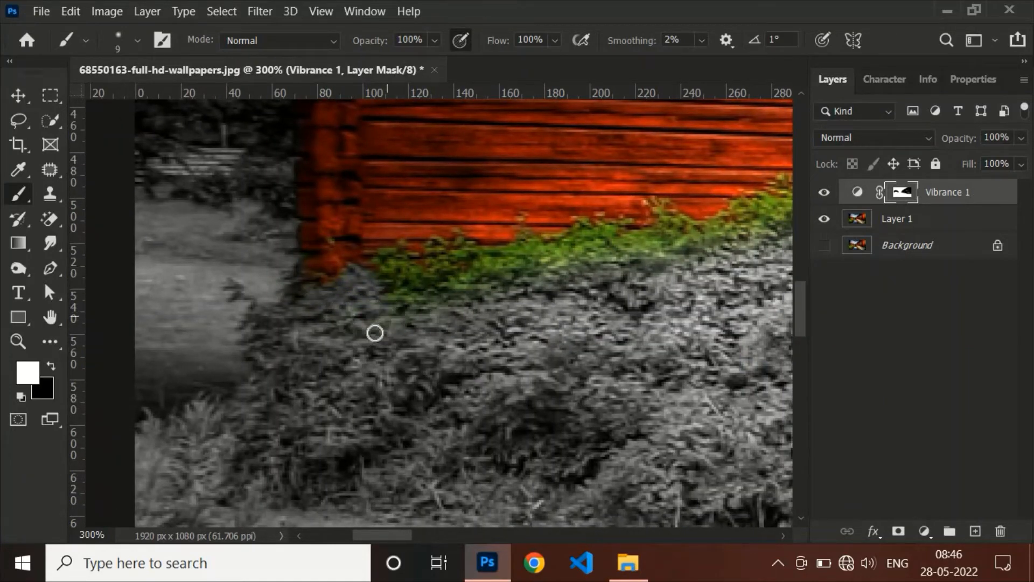
# Paint white over the green bushes along the cabin's base with a size 20 brush to turn them grey.
pyautogui.press(']')
pyautogui.press(']')
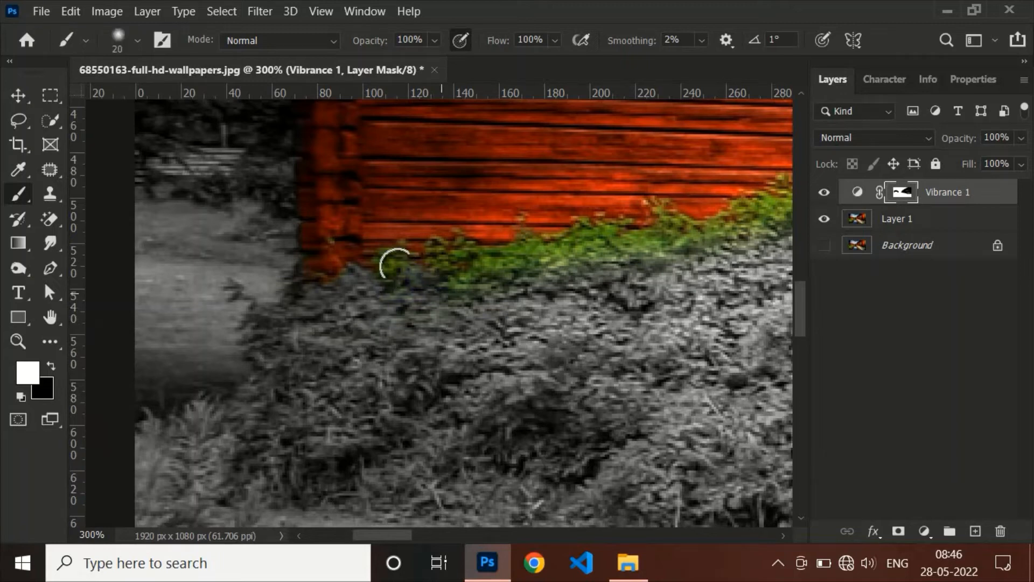
pyautogui.moveTo(390, 265)
pyautogui.mouseDown()
pyautogui.moveTo(426, 288)
pyautogui.moveTo(446, 254)
pyautogui.moveTo(482, 276)
pyautogui.moveTo(445, 280)
pyautogui.moveTo(530, 252)
pyautogui.moveTo(578, 250)
pyautogui.moveTo(587, 238)
pyautogui.moveTo(646, 246)
pyautogui.moveTo(688, 235)
pyautogui.moveTo(670, 222)
pyautogui.moveTo(736, 228)
pyautogui.moveTo(637, 271)
pyautogui.mouseUp()
pyautogui.moveTo(692, 242); pyautogui.dragTo(170, 366)
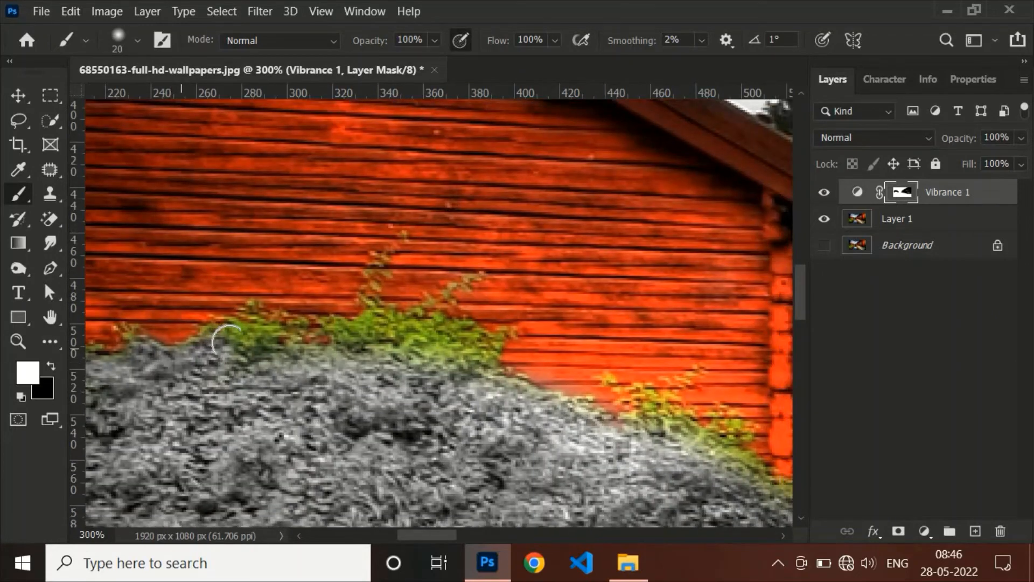
pyautogui.moveTo(229, 341)
pyautogui.mouseDown()
pyautogui.moveTo(269, 352)
pyautogui.moveTo(277, 341)
pyautogui.moveTo(354, 342)
pyautogui.moveTo(341, 332)
pyautogui.moveTo(434, 340)
pyautogui.moveTo(391, 327)
pyautogui.moveTo(469, 352)
pyautogui.moveTo(438, 316)
pyautogui.moveTo(484, 375)
pyautogui.moveTo(490, 363)
pyautogui.moveTo(470, 383)
pyautogui.moveTo(358, 356)
pyautogui.moveTo(341, 375)
pyautogui.moveTo(308, 374)
pyautogui.moveTo(411, 231)
pyautogui.mouseUp()
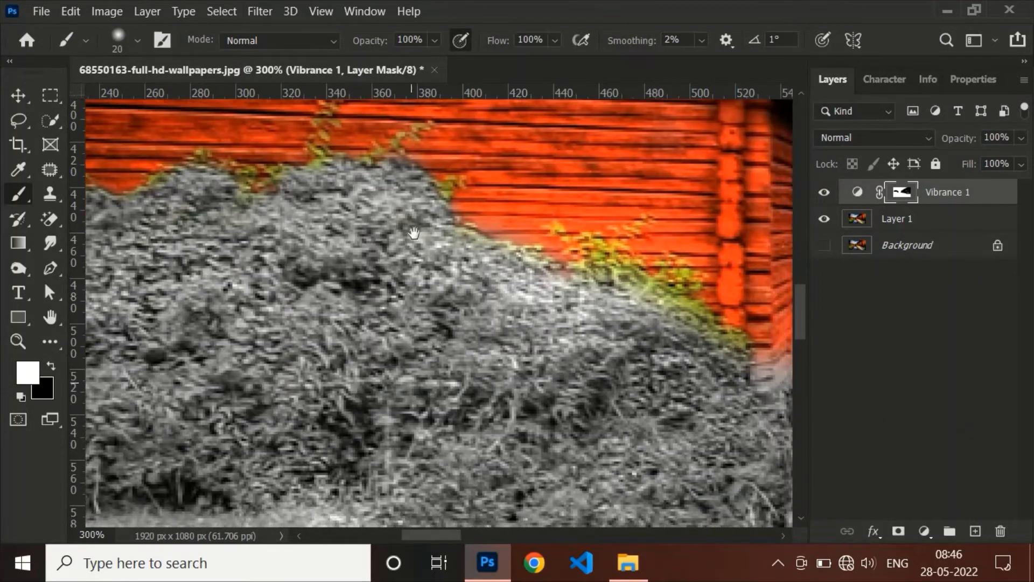
pyautogui.moveTo(587, 251)
pyautogui.mouseDown()
pyautogui.moveTo(619, 283)
pyautogui.moveTo(709, 324)
pyautogui.moveTo(739, 368)
pyautogui.mouseUp()
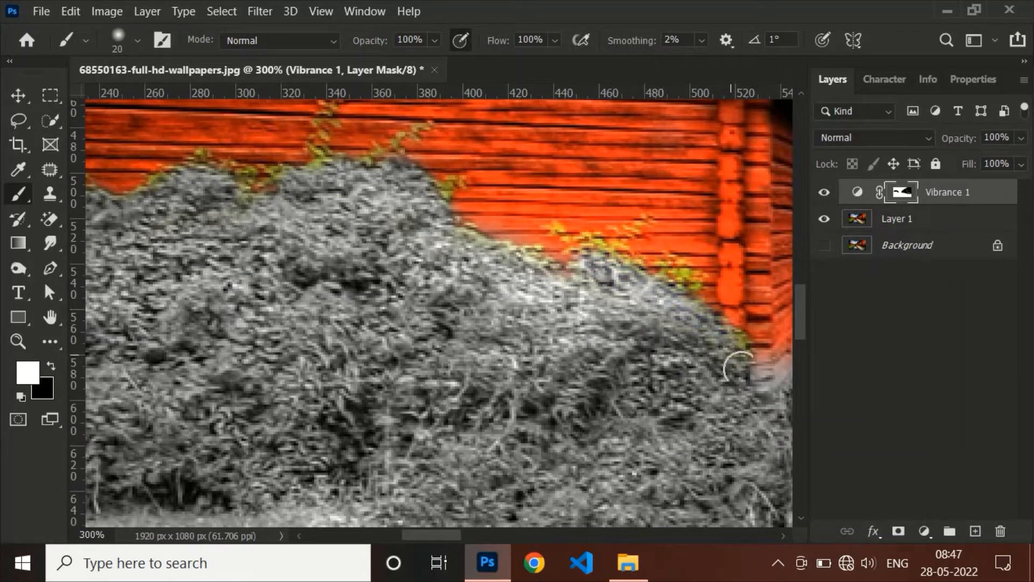
# Reveal the faded foot of the cabin's corner wall in red using black and a brush reduced to size 8.
pyautogui.hotkey('ctrl', '-')
pyautogui.hotkey('ctrl', '-')
pyautogui.hotkey('ctrl', '-')
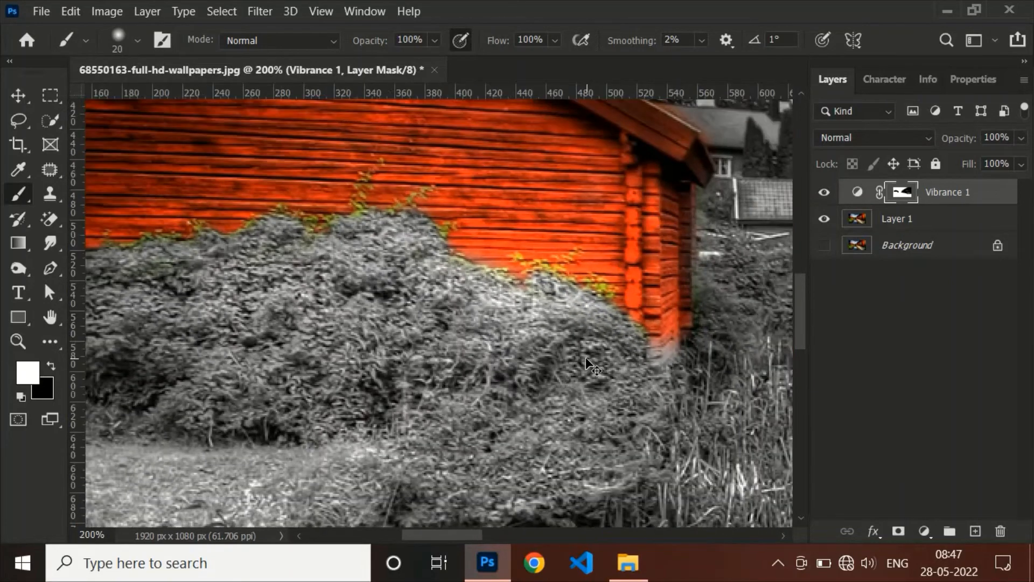
pyautogui.hotkey('ctrl', '+')
pyautogui.hotkey('ctrl', '+')
pyautogui.hotkey('ctrl', '+')
pyautogui.hotkey('ctrl', '+')
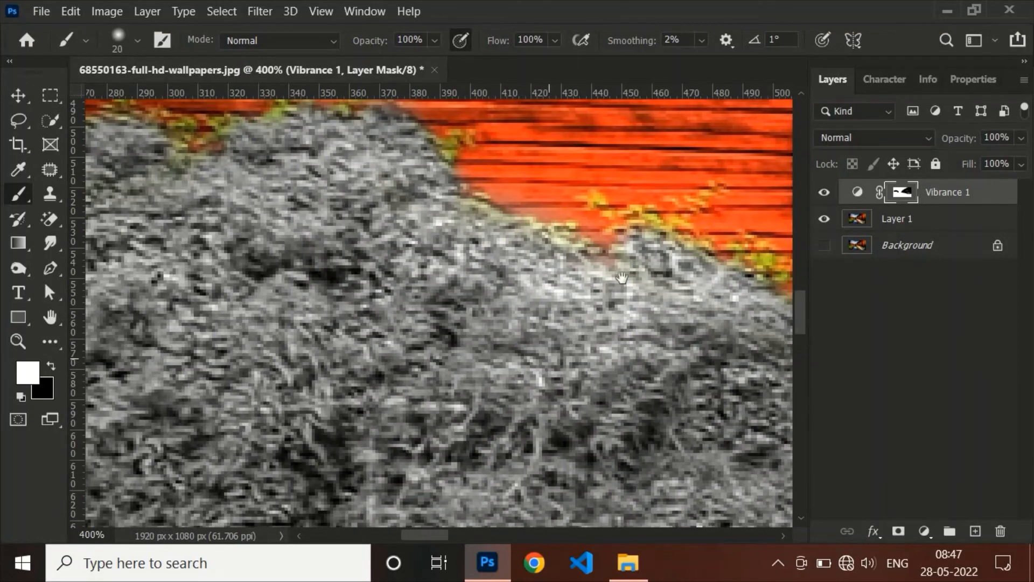
pyautogui.moveTo(604, 263); pyautogui.dragTo(414, 293)
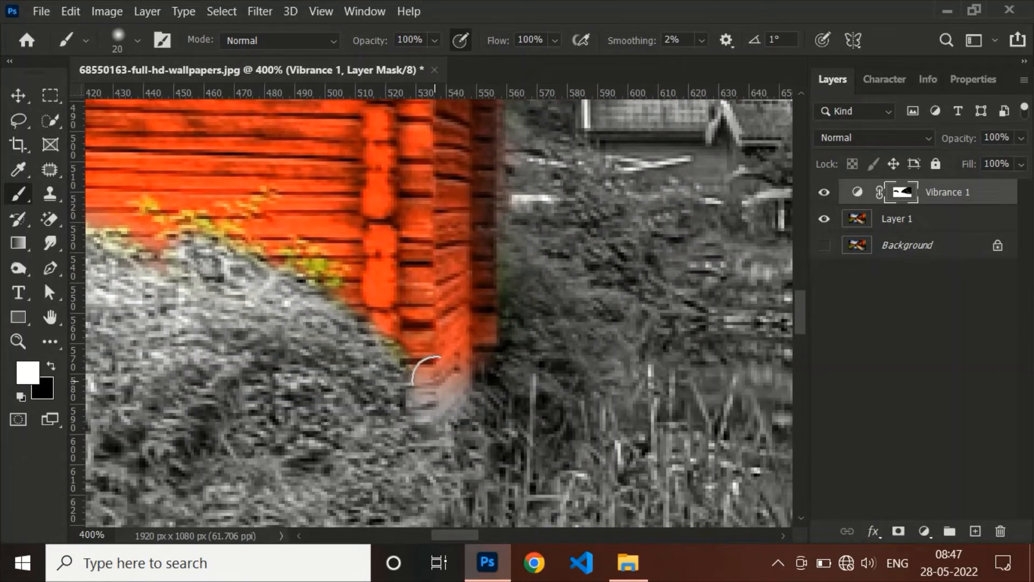
pyautogui.press('x')
pyautogui.press('[')
pyautogui.press('[')
pyautogui.press('[')
pyautogui.moveTo(440, 362)
pyautogui.mouseDown()
pyautogui.moveTo(429, 389)
pyautogui.moveTo(427, 373)
pyautogui.moveTo(432, 409)
pyautogui.moveTo(457, 379)
pyautogui.moveTo(446, 387)
pyautogui.moveTo(451, 363)
pyautogui.moveTo(453, 393)
pyautogui.moveTo(430, 409)
pyautogui.mouseUp()
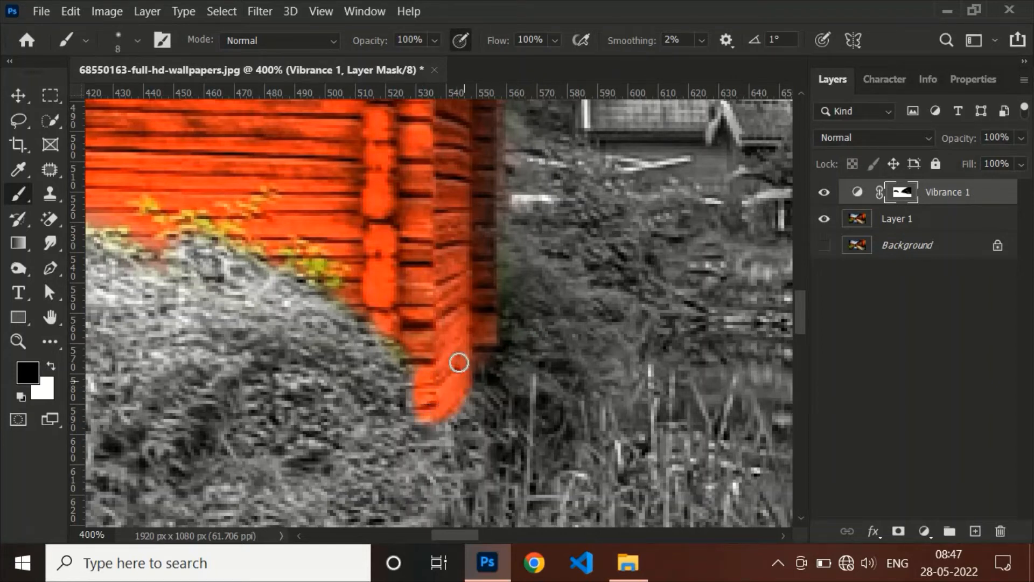
# Refine the outer edge of the cabin's narrow side wall by alternating black and white on the mask.
pyautogui.moveTo(489, 333)
pyautogui.mouseDown()
pyautogui.moveTo(496, 257)
pyautogui.moveTo(488, 316)
pyautogui.mouseUp()
pyautogui.press('x')
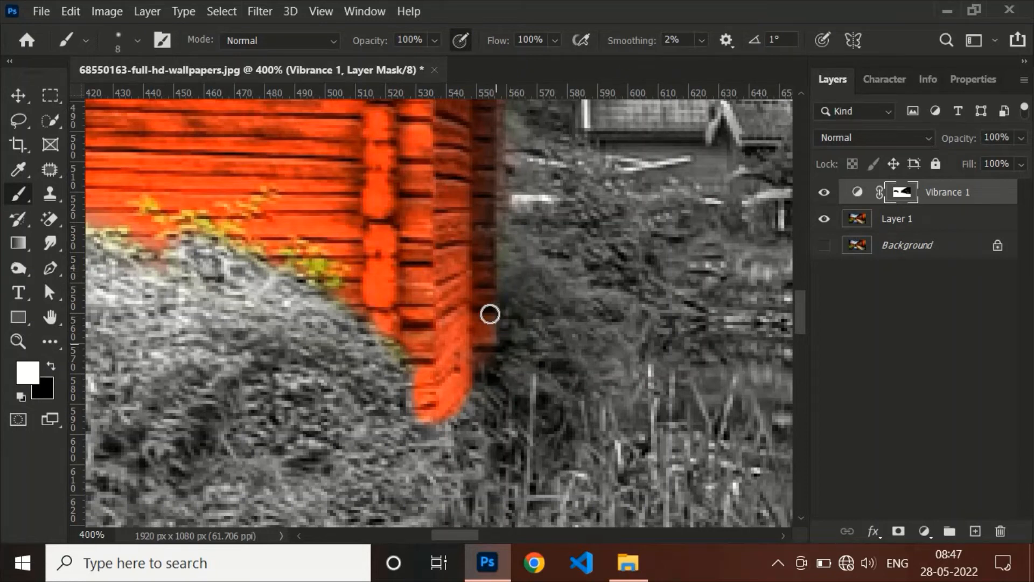
pyautogui.press('x')
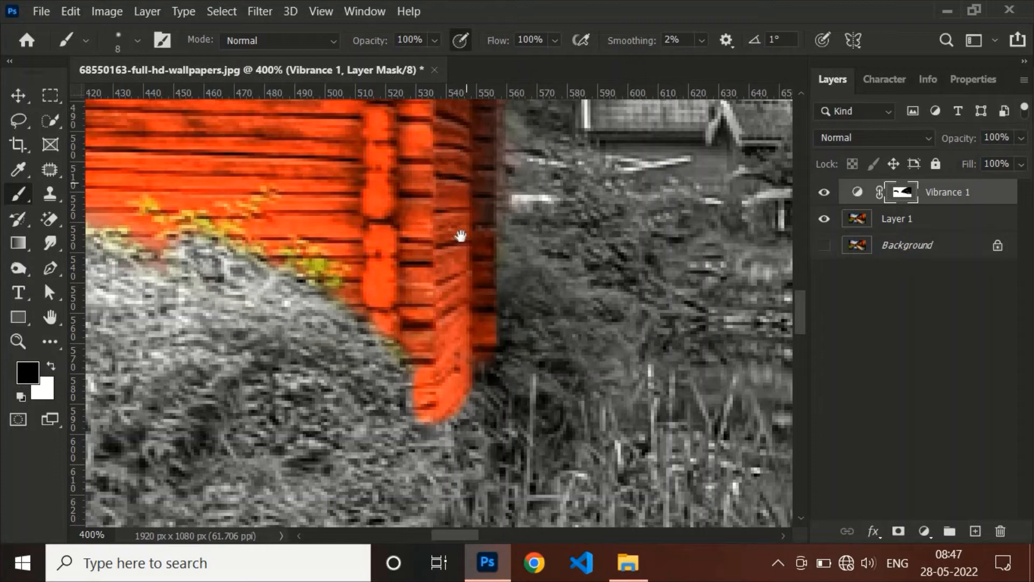
# Enlarge the brush to 25 and paint black over the faded patches of the cabin wall below the roof overhang.
pyautogui.moveTo(461, 236); pyautogui.dragTo(437, 384)
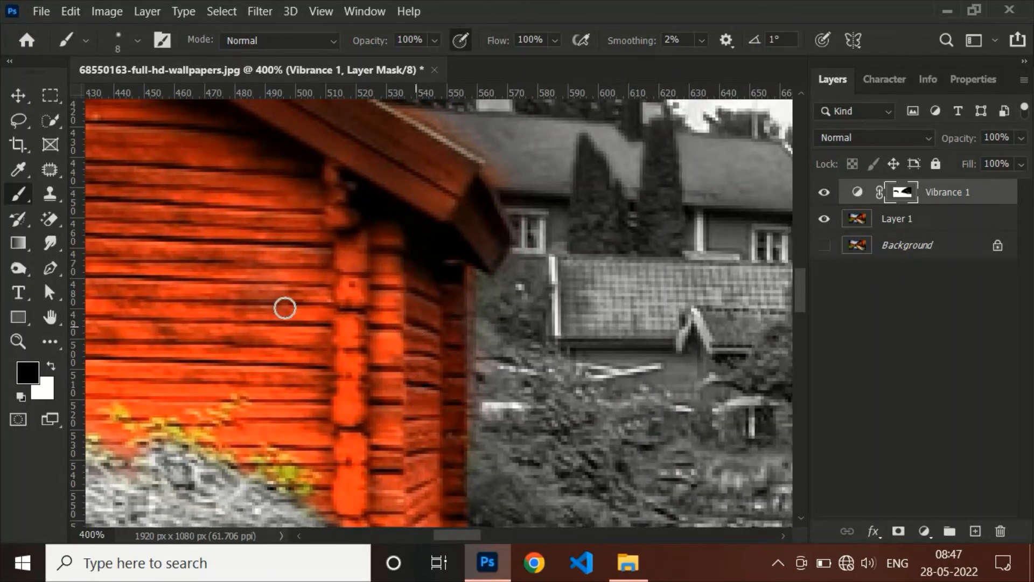
pyautogui.press(']')
pyautogui.press(']')
pyautogui.press(']')
pyautogui.press(']')
pyautogui.press(']')
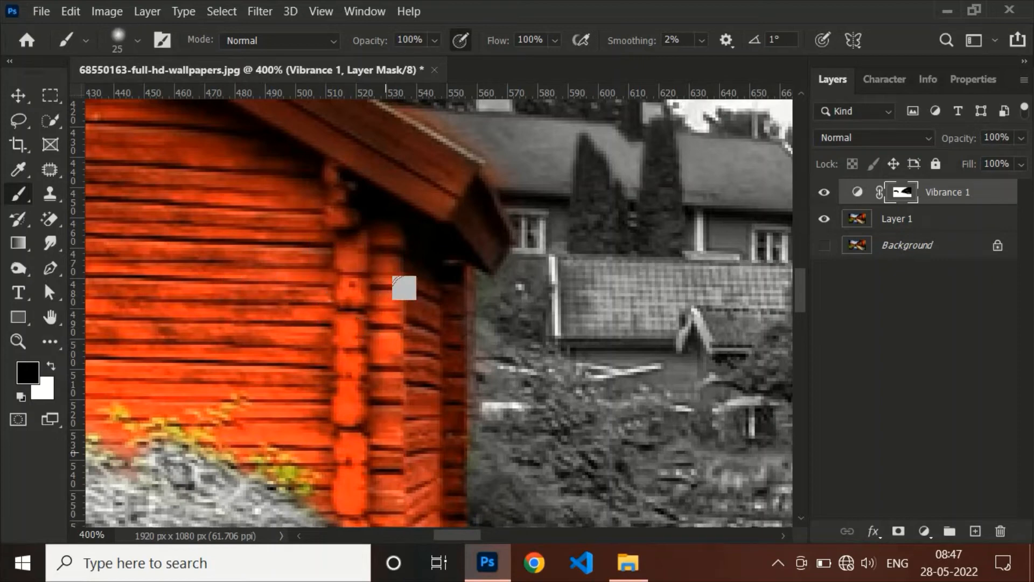
# Remove the red spill beyond the cabin's roof edge by painting white with the brush reduced to size 6.
pyautogui.scroll(3, 404, 251)
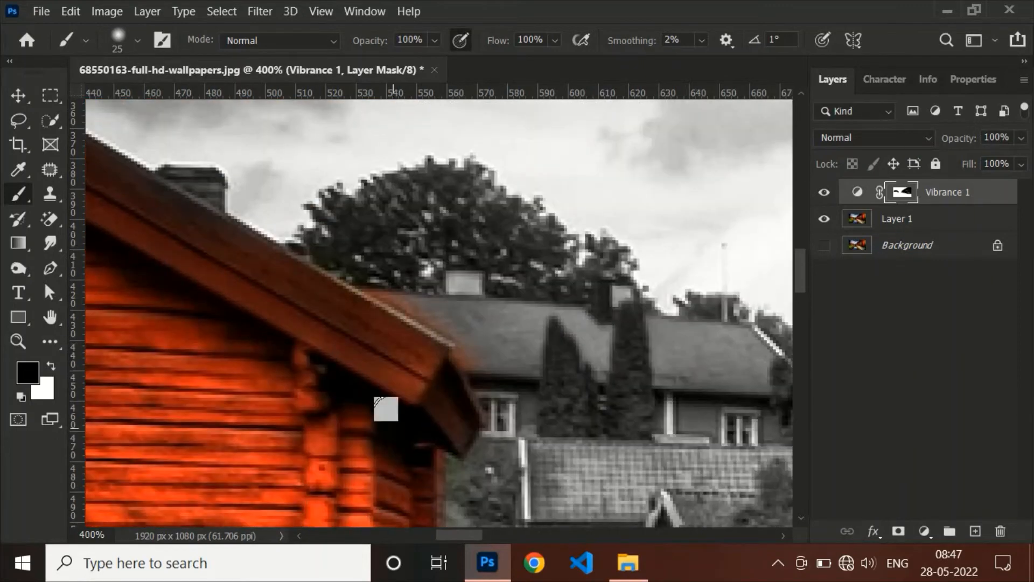
pyautogui.press('x')
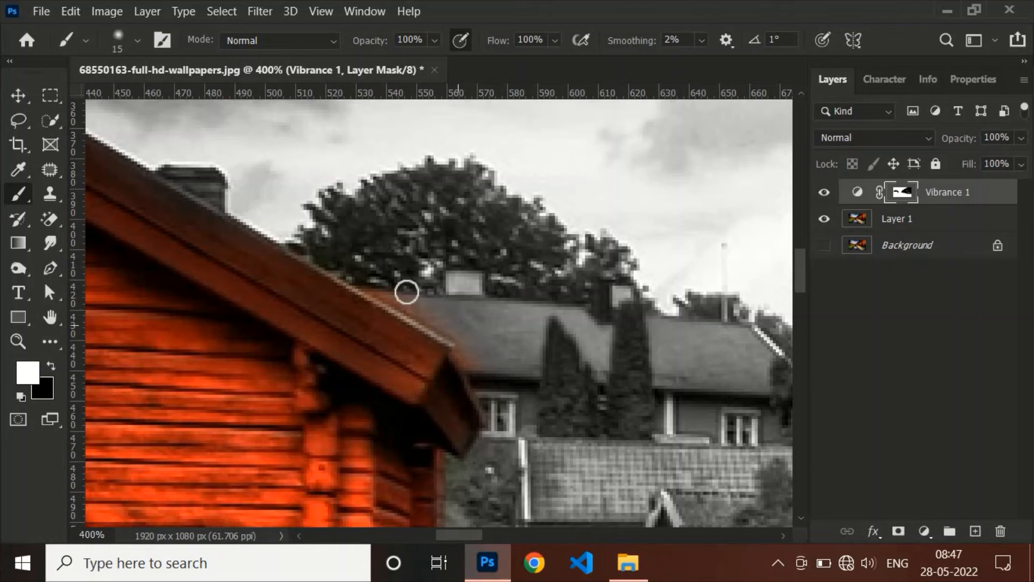
pyautogui.press('[')
pyautogui.press('[')
pyautogui.press('[')
pyautogui.press('[')
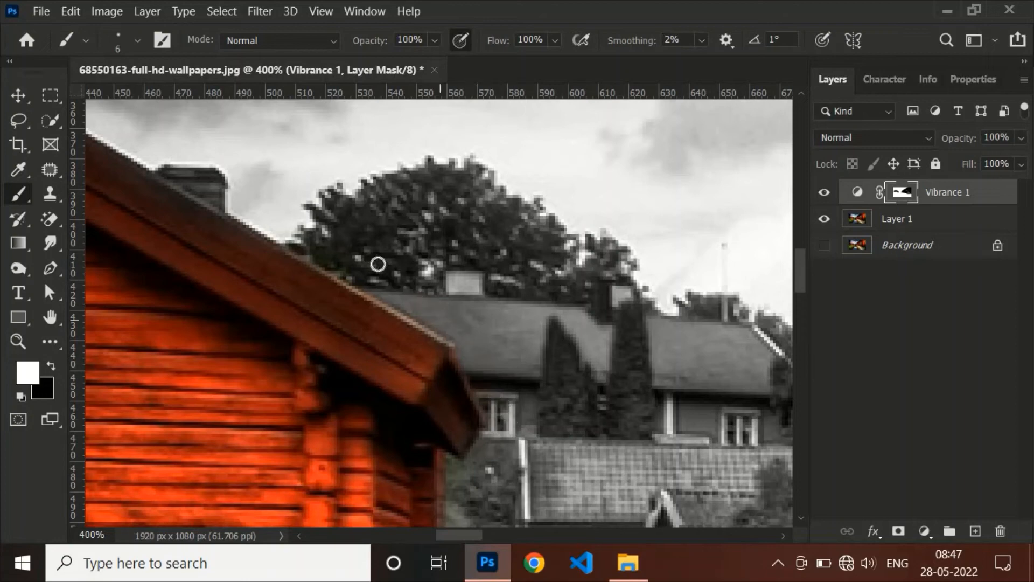
pyautogui.moveTo(209, 275); pyautogui.dragTo(669, 456)
pyautogui.moveTo(232, 290); pyautogui.dragTo(767, 259)
pyautogui.moveTo(564, 261); pyautogui.dragTo(372, 297)
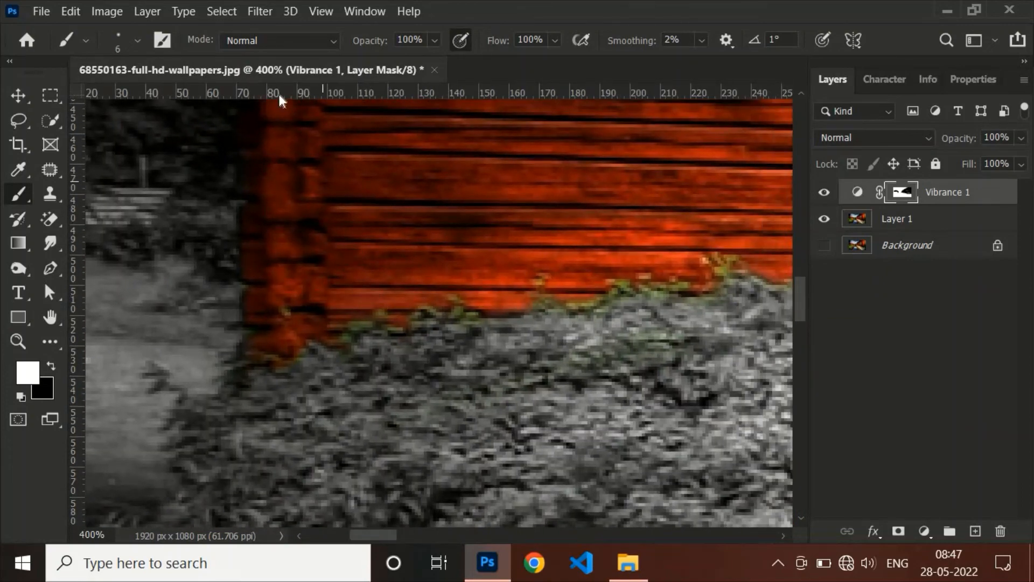
# Try to restore the green colour of the bushes in front of the cabin by painting black on the mask with brush size 50.
pyautogui.hotkey('ctrl', '0')
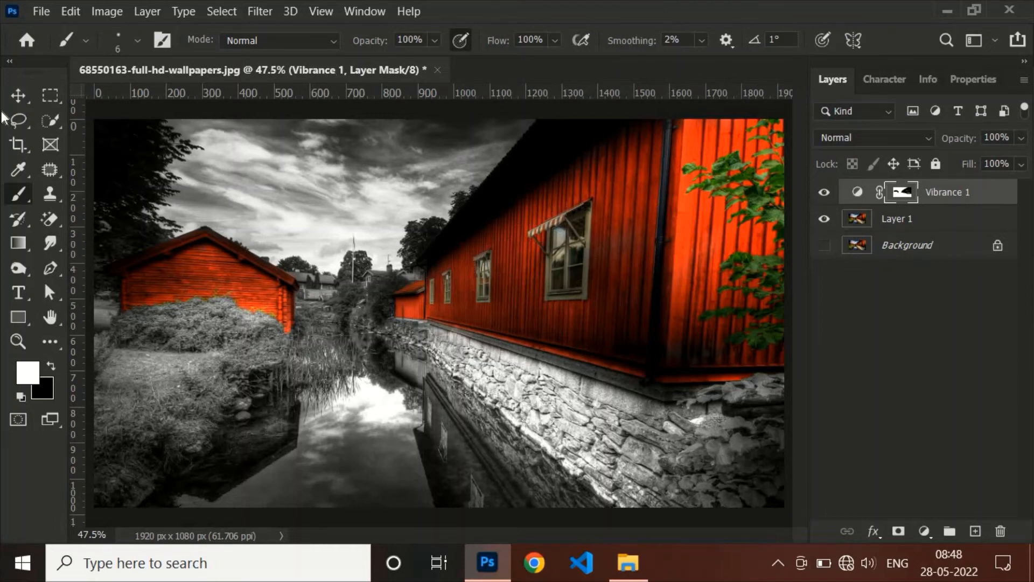
pyautogui.click(18, 98)
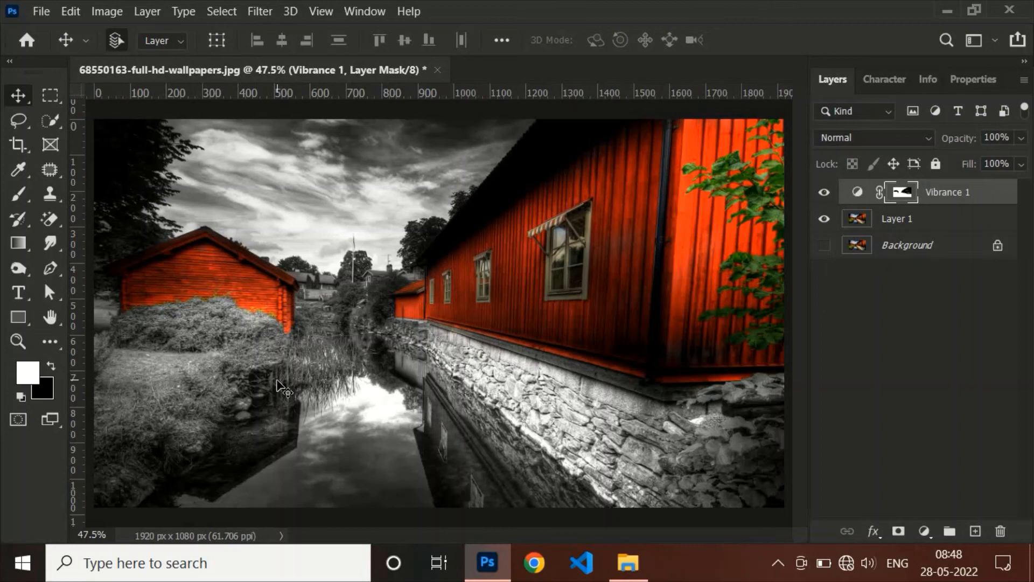
pyautogui.hotkey('ctrl', '+')
pyautogui.hotkey('ctrl', '+')
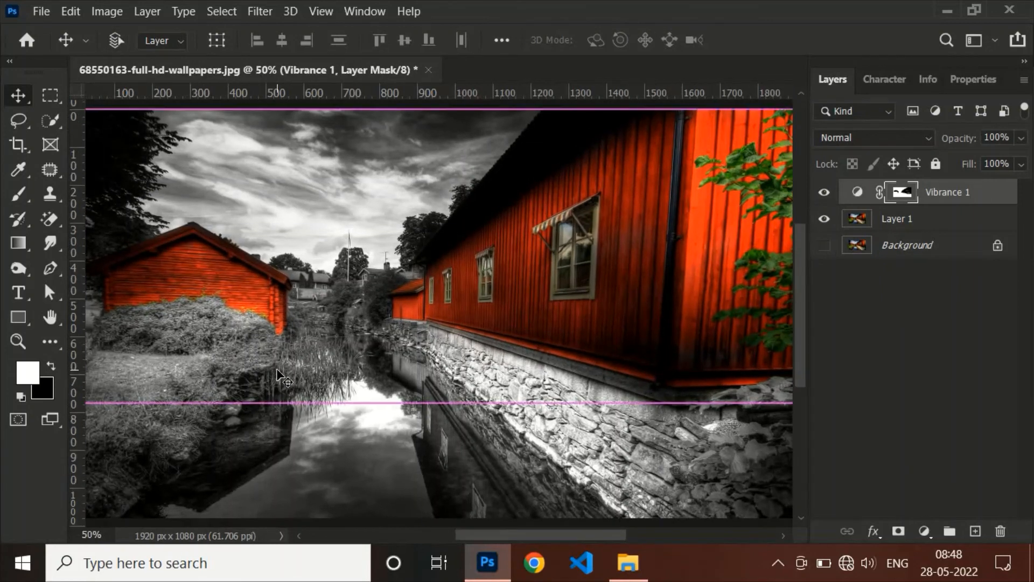
pyautogui.hotkey('ctrl', '+')
pyautogui.moveTo(330, 311); pyautogui.dragTo(674, 295)
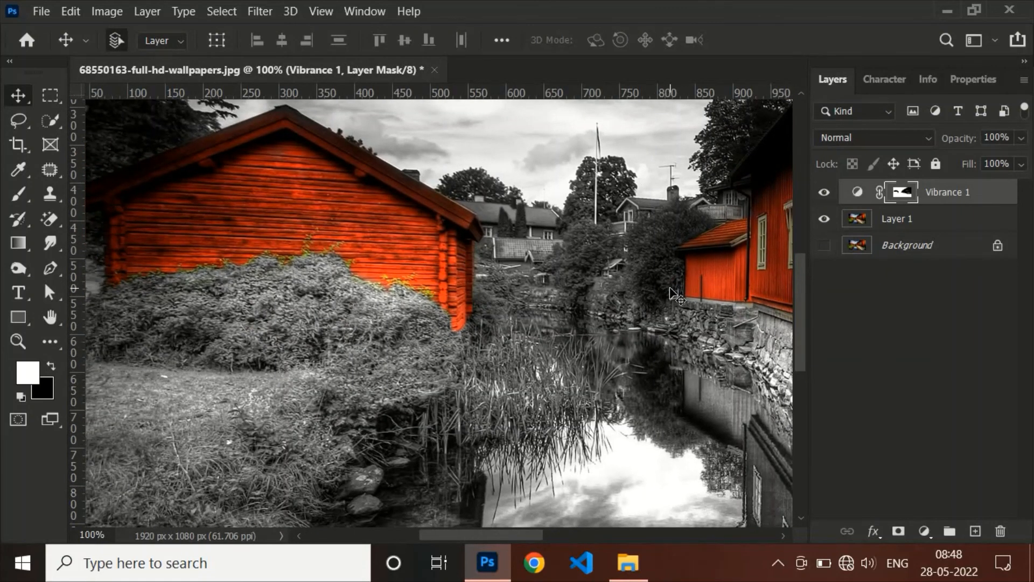
pyautogui.press('b')
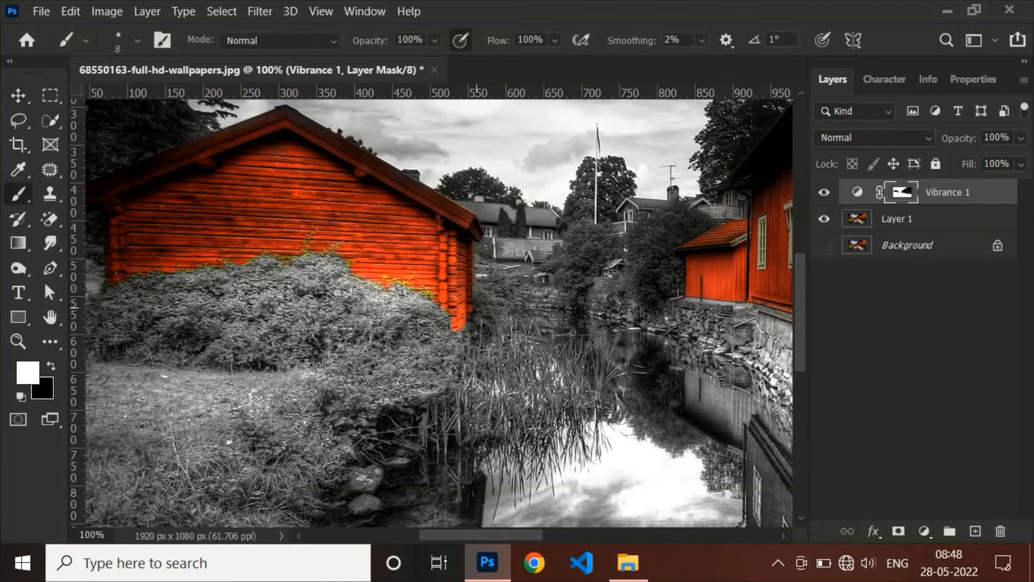
pyautogui.press(']')
pyautogui.press(']')
pyautogui.press(']')
pyautogui.press(']')
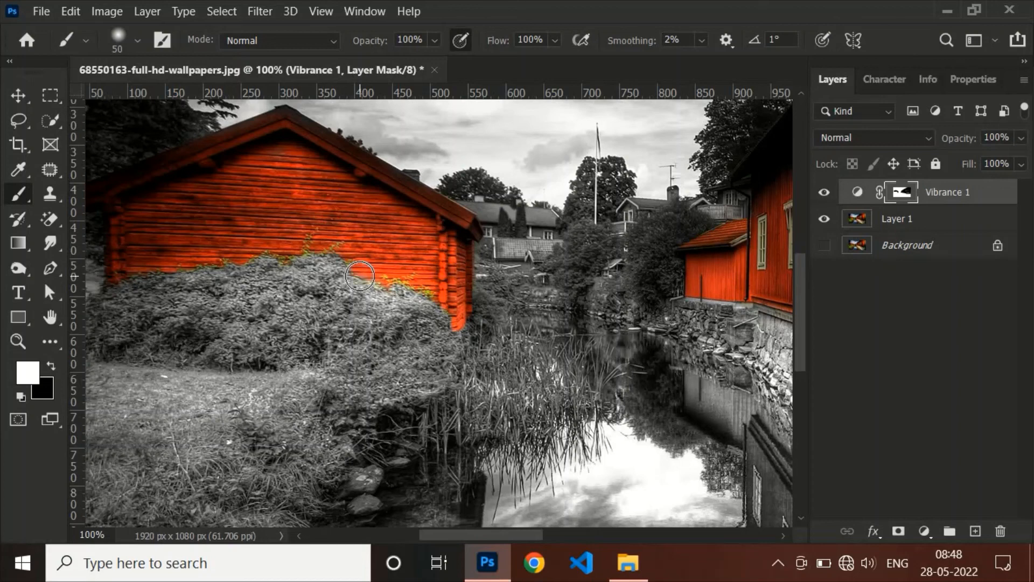
pyautogui.press('x')
pyautogui.moveTo(422, 299)
pyautogui.mouseDown()
pyautogui.moveTo(287, 279)
pyautogui.moveTo(142, 291)
pyautogui.mouseUp()
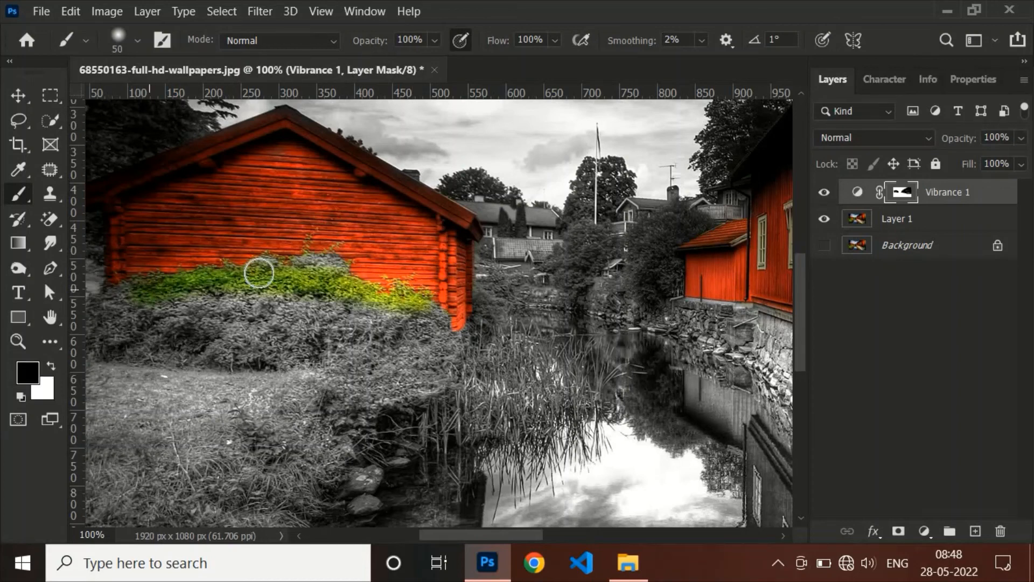
pyautogui.moveTo(259, 274)
pyautogui.mouseDown()
pyautogui.moveTo(193, 293)
pyautogui.moveTo(420, 287)
pyautogui.moveTo(158, 330)
pyautogui.moveTo(434, 334)
pyautogui.moveTo(327, 323)
pyautogui.moveTo(292, 342)
pyautogui.moveTo(438, 326)
pyautogui.moveTo(434, 311)
pyautogui.moveTo(436, 320)
pyautogui.moveTo(243, 323)
pyautogui.moveTo(167, 336)
pyautogui.moveTo(132, 292)
pyautogui.moveTo(115, 329)
pyautogui.moveTo(199, 318)
pyautogui.moveTo(178, 301)
pyautogui.moveTo(201, 316)
pyautogui.mouseUp()
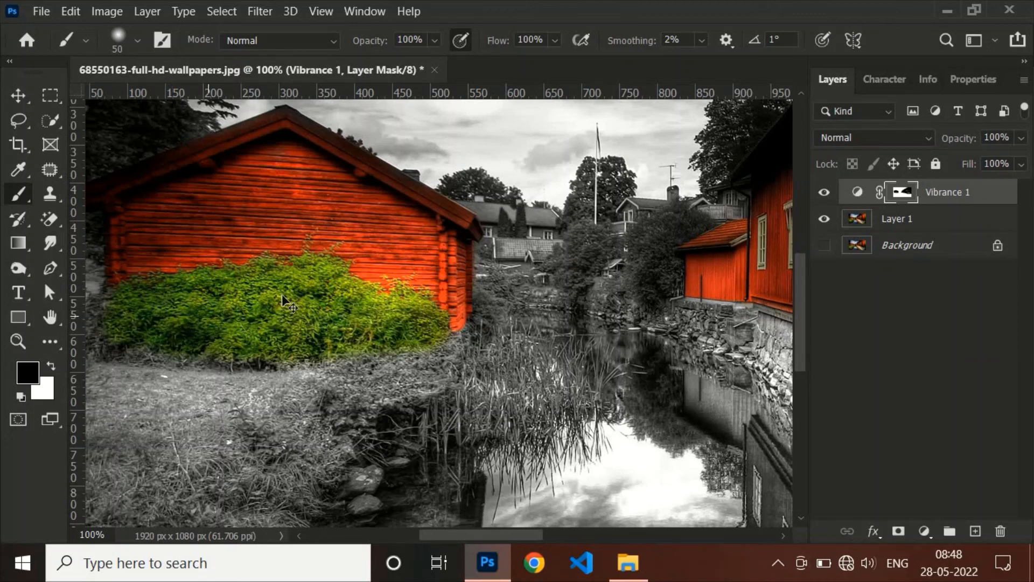
# Undo the black brush strokes painted over the bushes in front of the cabin.
pyautogui.hotkey('ctrl', 'z')
pyautogui.hotkey('ctrl', 'z')
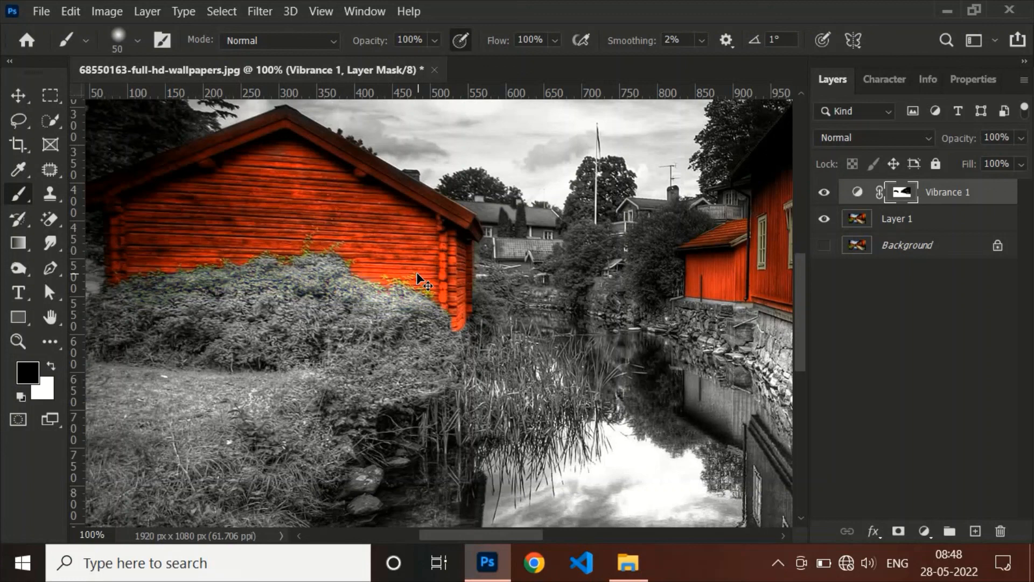
# Switch to the Move tool, then hide and show the Vibrance 1 layer to compare the photo before and after the effect.
pyautogui.hotkey('ctrl', '0')
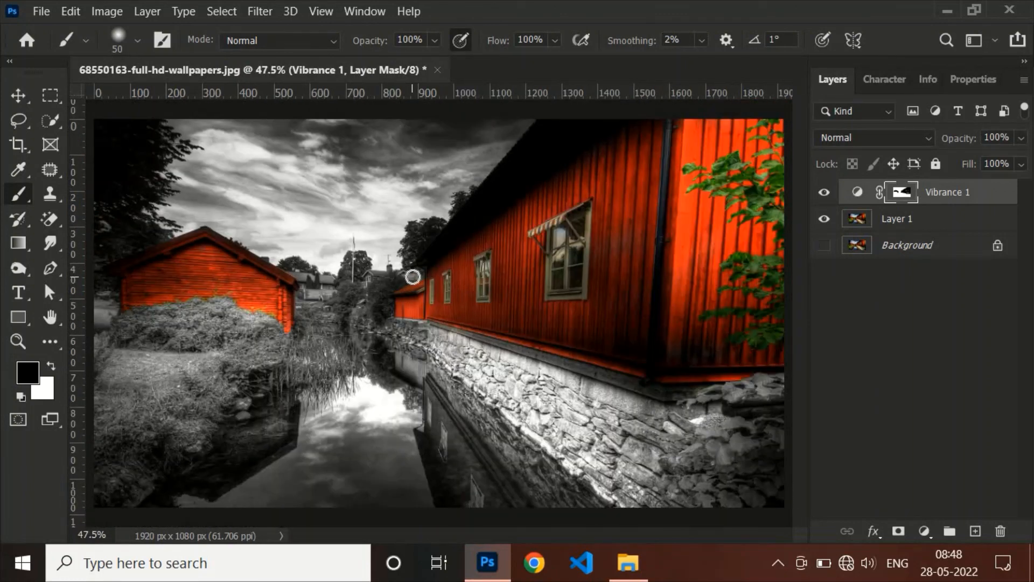
pyautogui.click(11, 94)
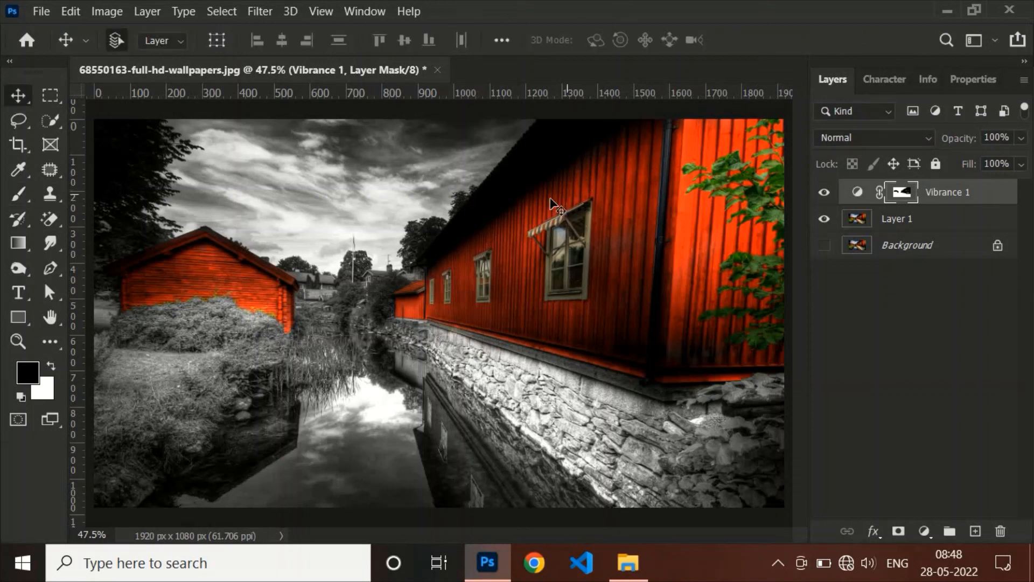
pyautogui.click(825, 192)
pyautogui.click(824, 193)
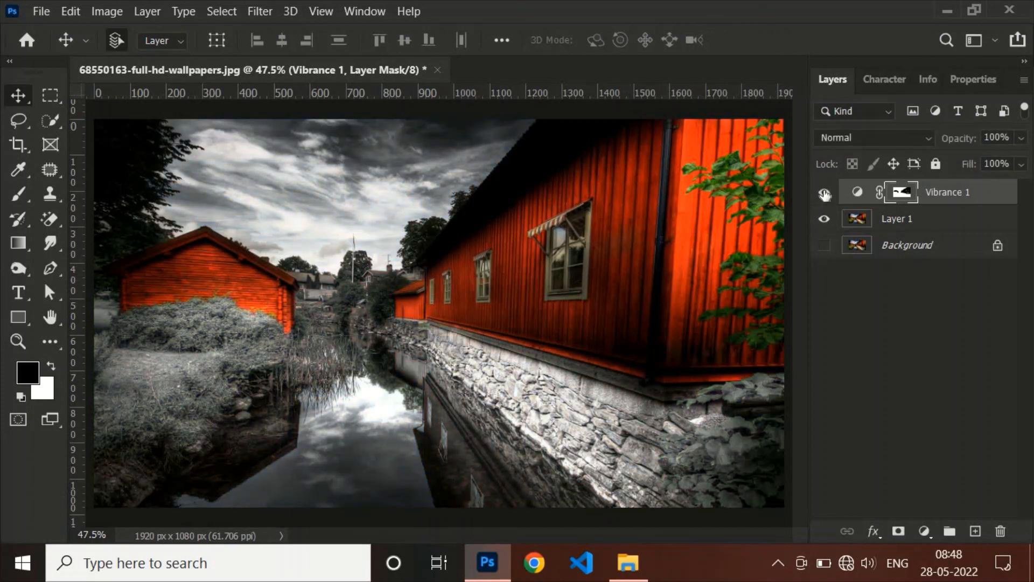